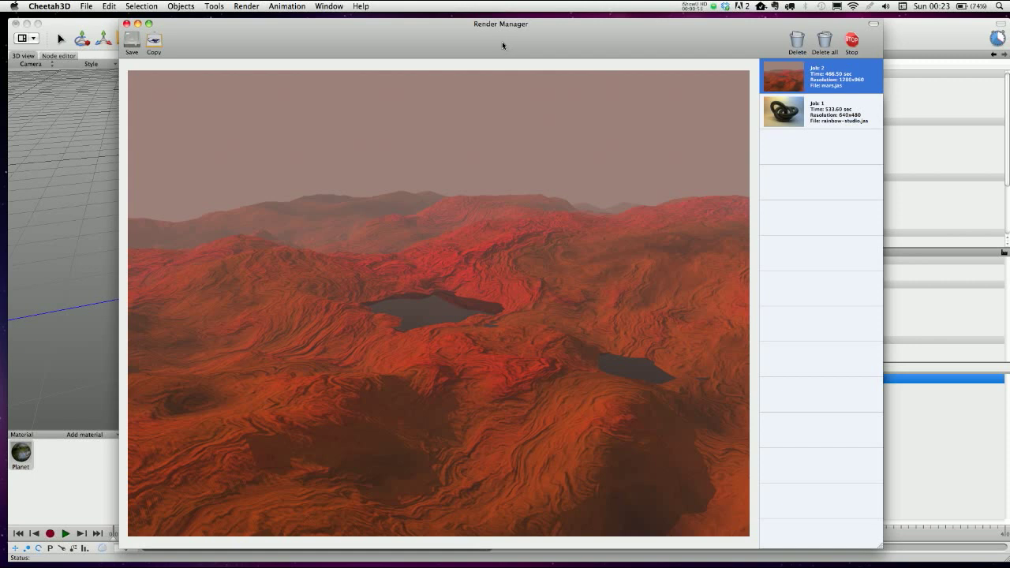
Delete the Planet material from the scene.
click(97, 25)
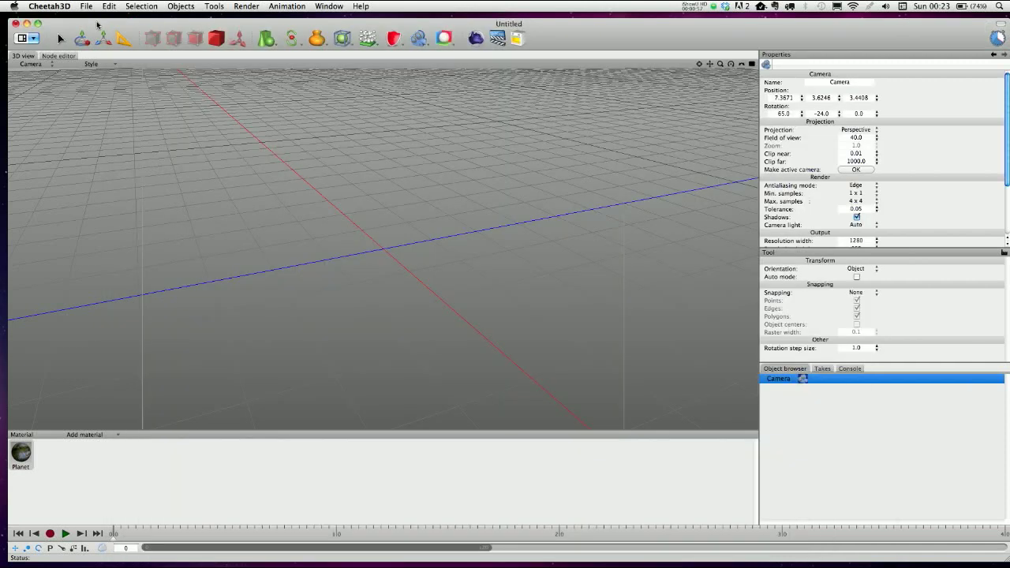
click(20, 453)
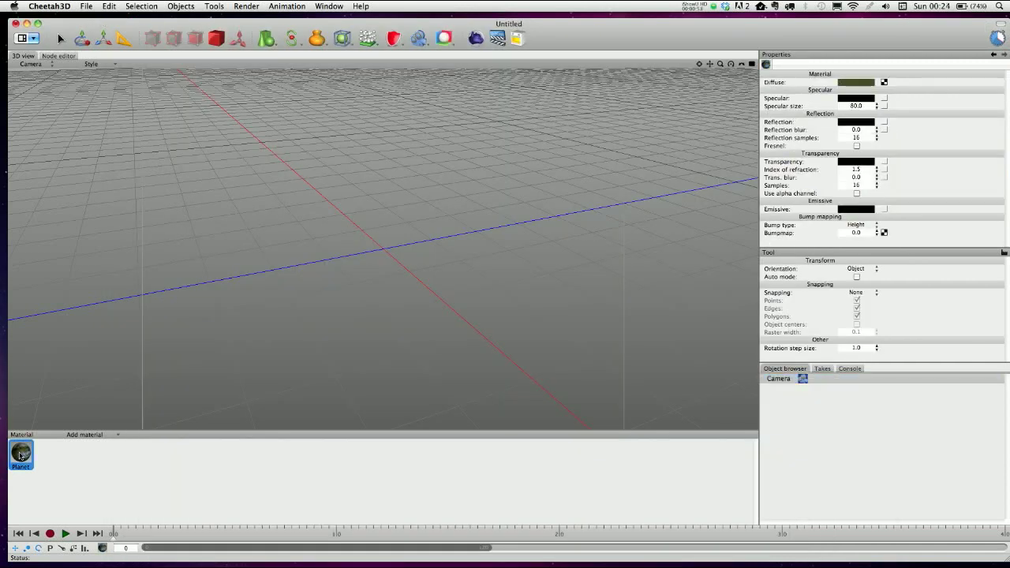
key(Delete)
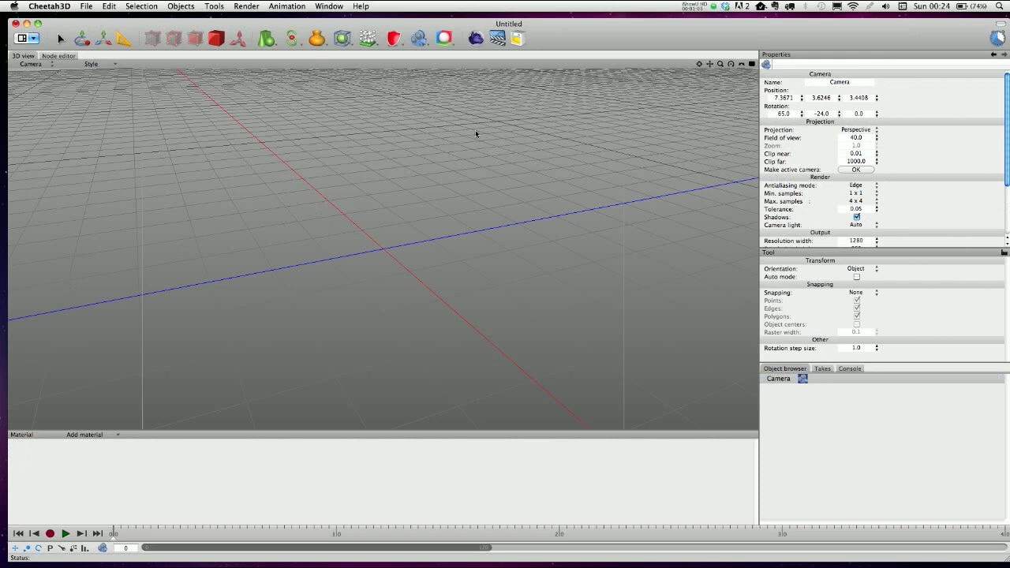
Add a Plane primitive with Sections width and depth set to 100.
click(269, 41)
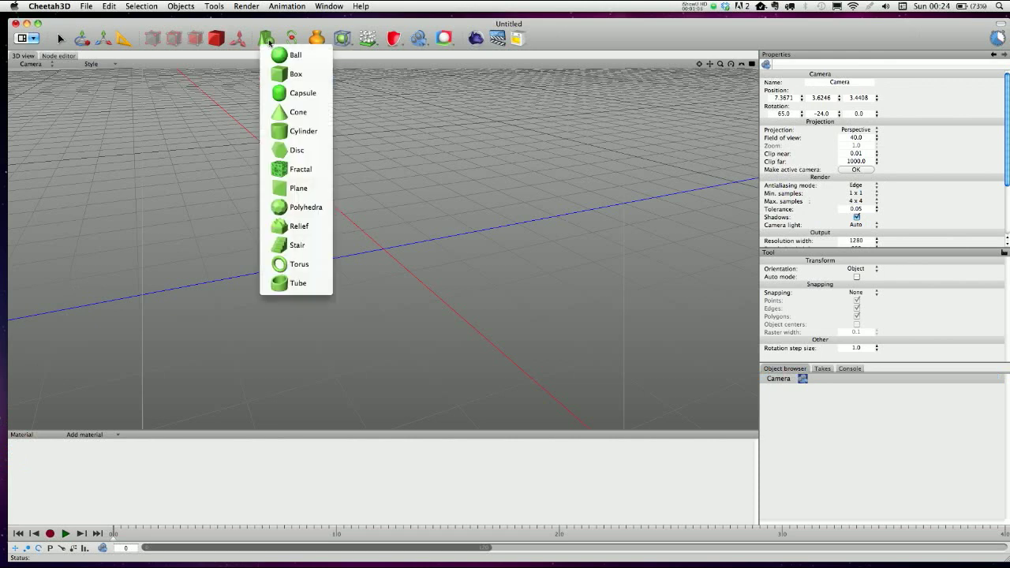
click(297, 190)
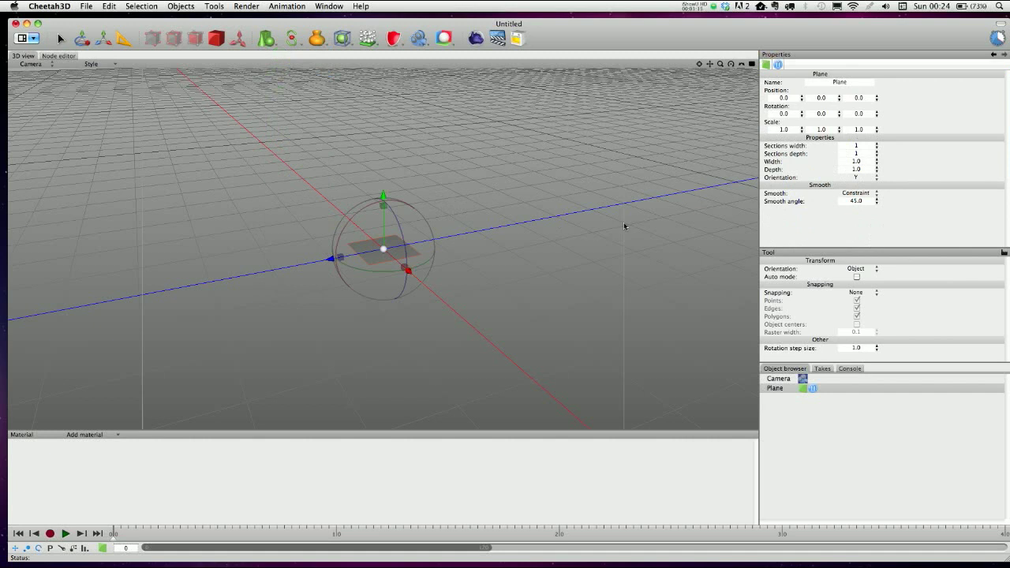
scroll(505, 234, up, 5)
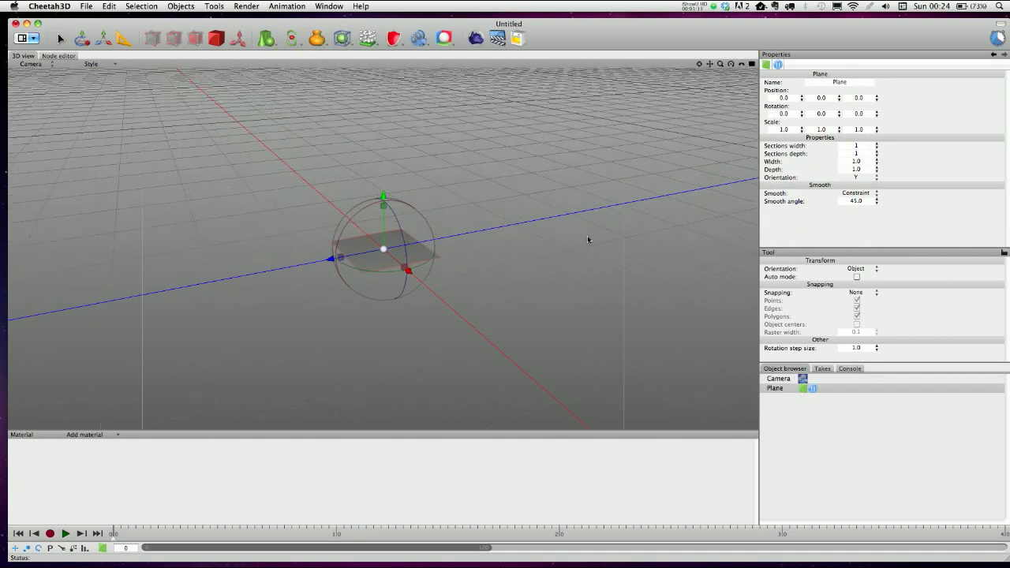
scroll(722, 215, up, 3)
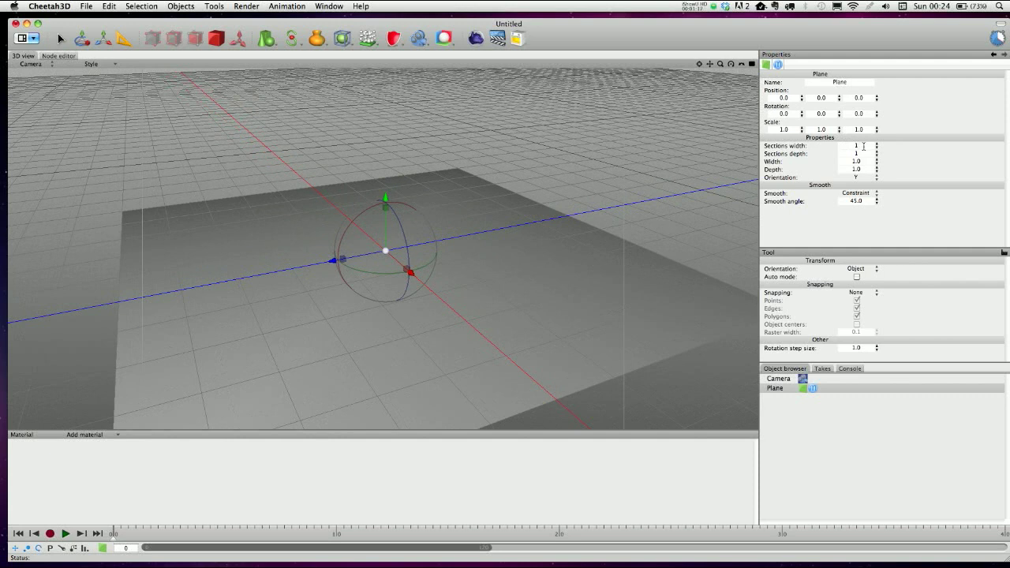
double_click(863, 146)
text(150)
key(Tab)
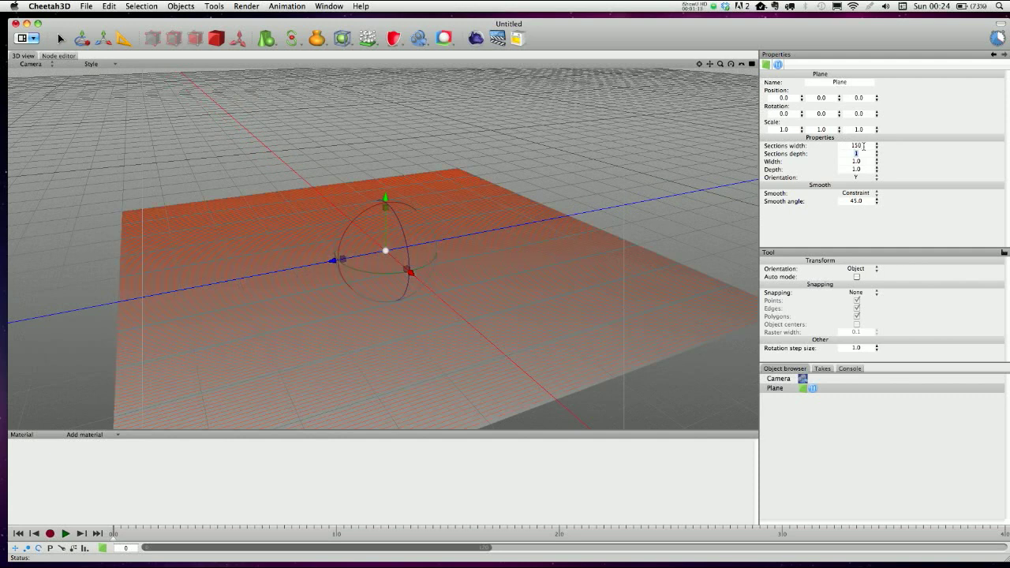
double_click(863, 146)
text(100100)
key(Return)
Convert the plane into an editable polygon object and orbit the view around it.
click(484, 164)
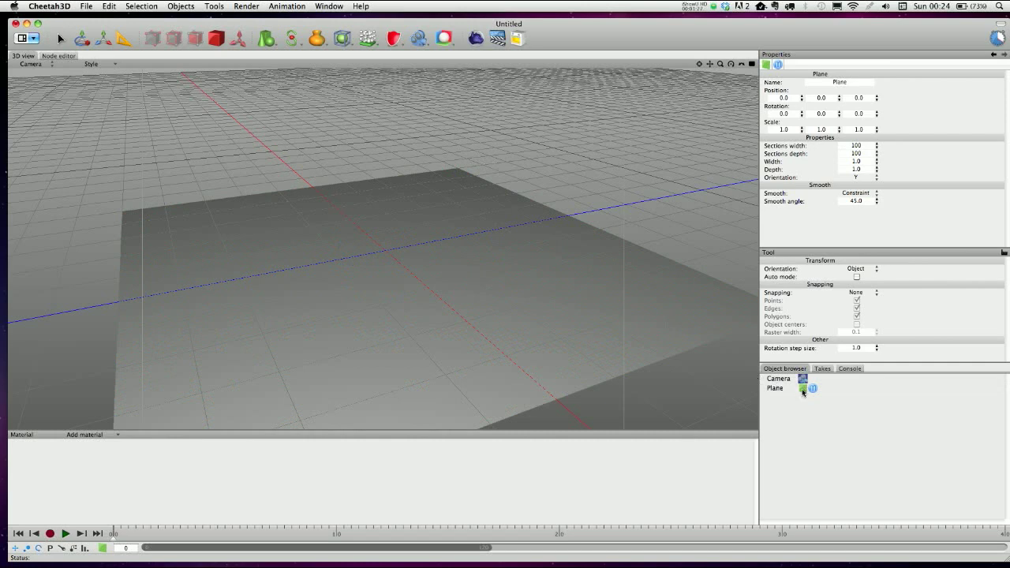
click(801, 389)
key(super+shift+e)
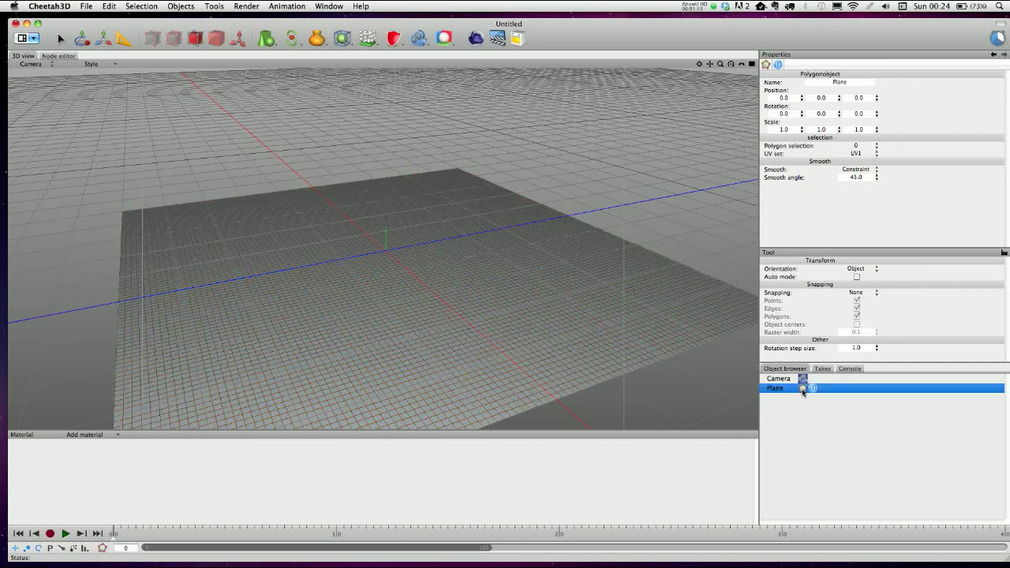
click(597, 185)
right_drag(597, 185, 592, 218)
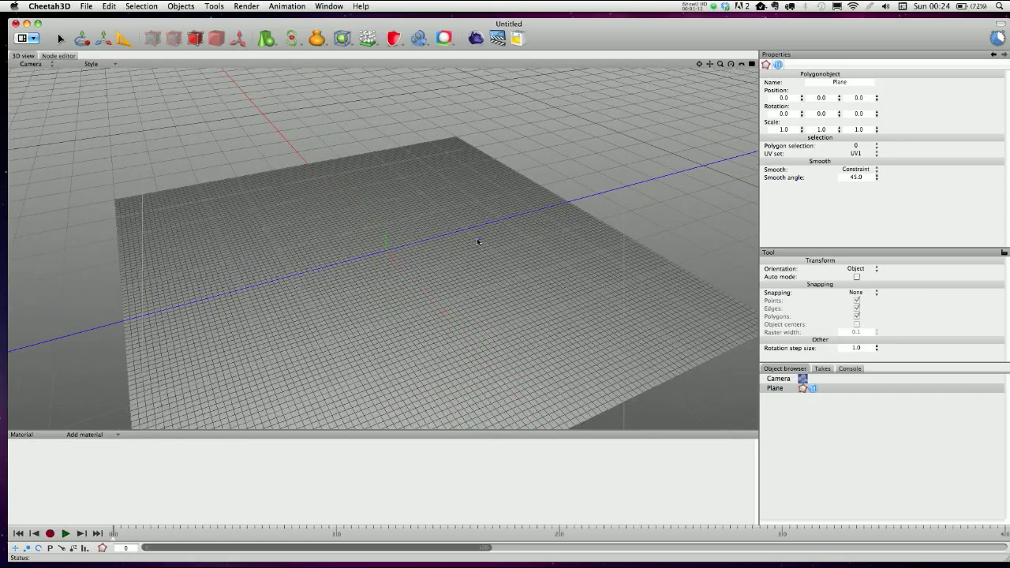
right_drag(547, 155, 540, 153)
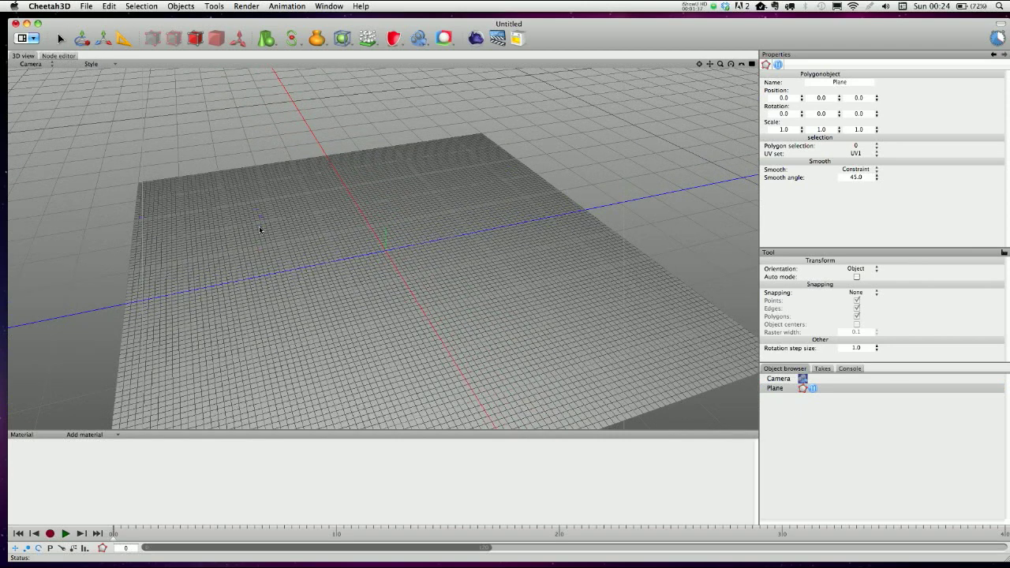
right_drag(259, 229, 310, 210)
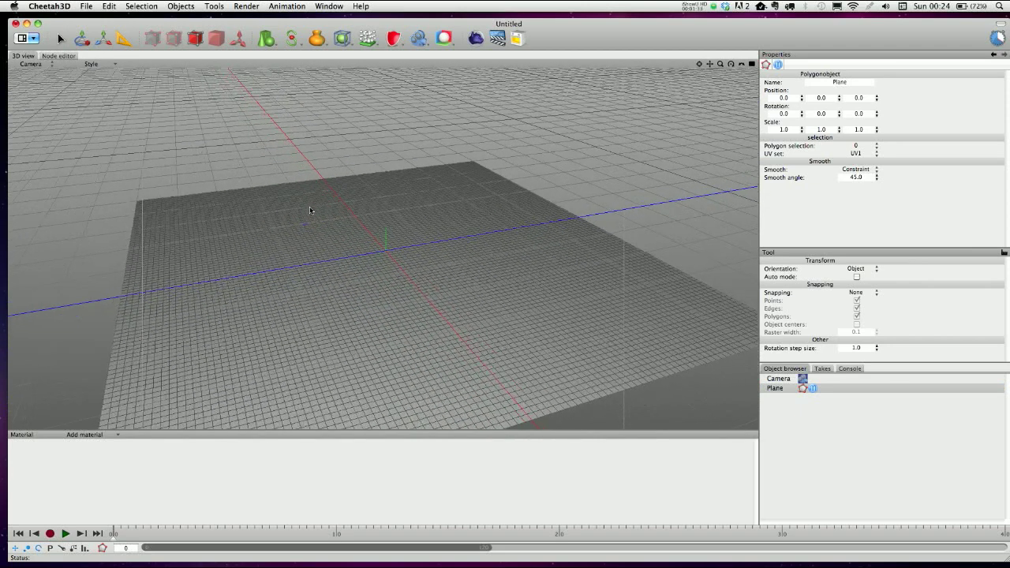
Add a Displacement deformer (offset 0.05) under the Plane and create a new 512x512 texture for it.
click(781, 389)
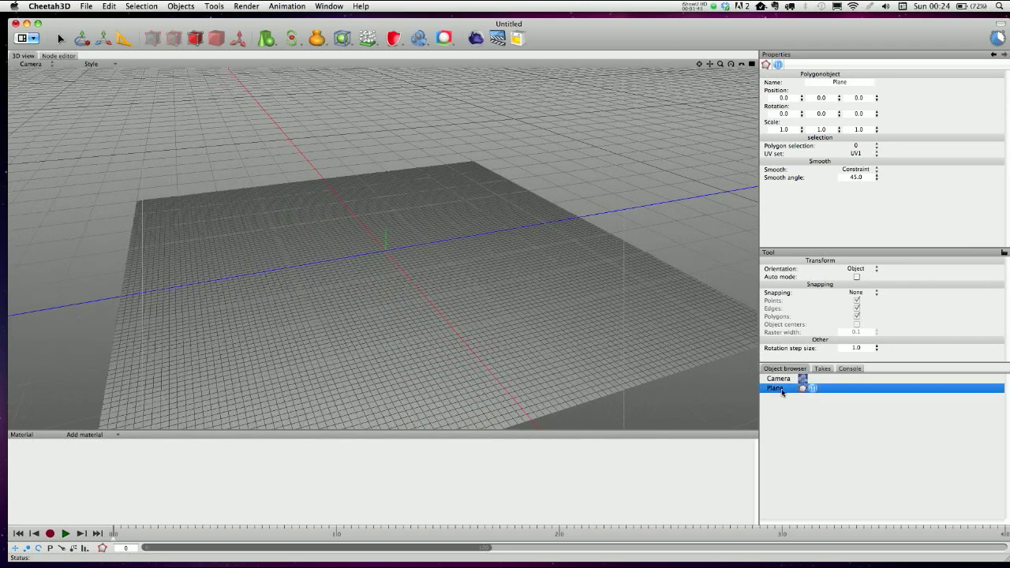
click(342, 37)
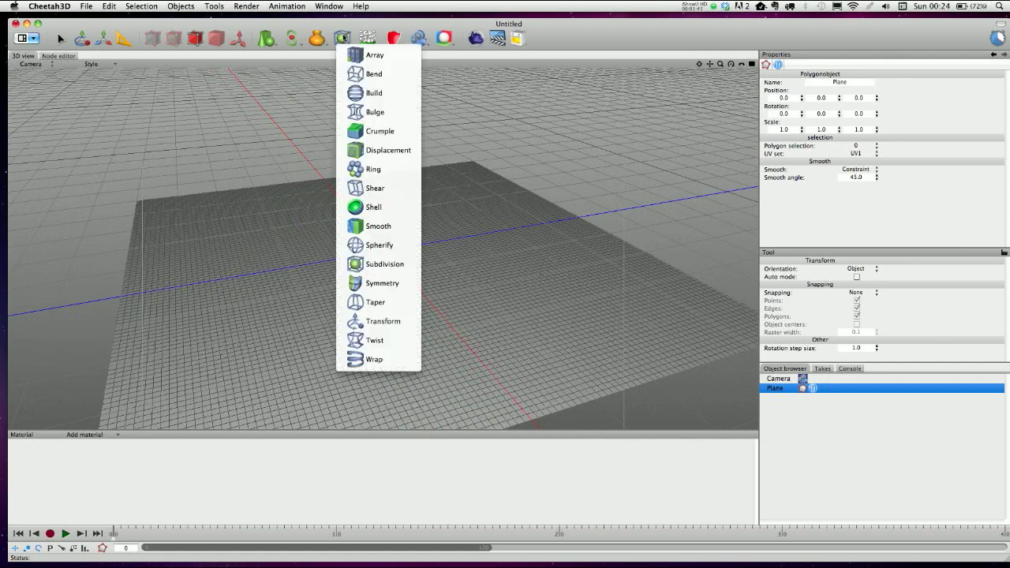
click(365, 149)
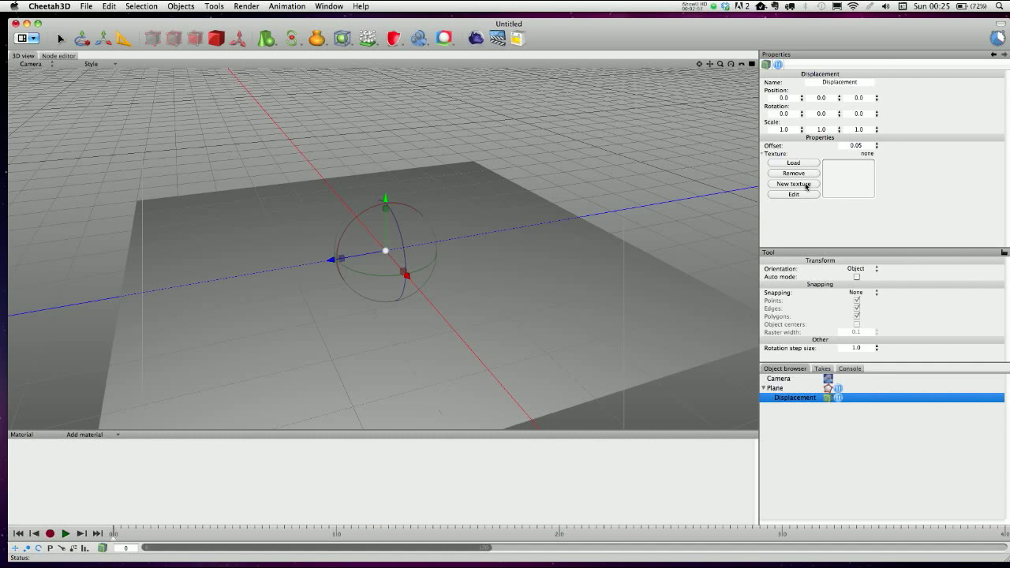
click(803, 187)
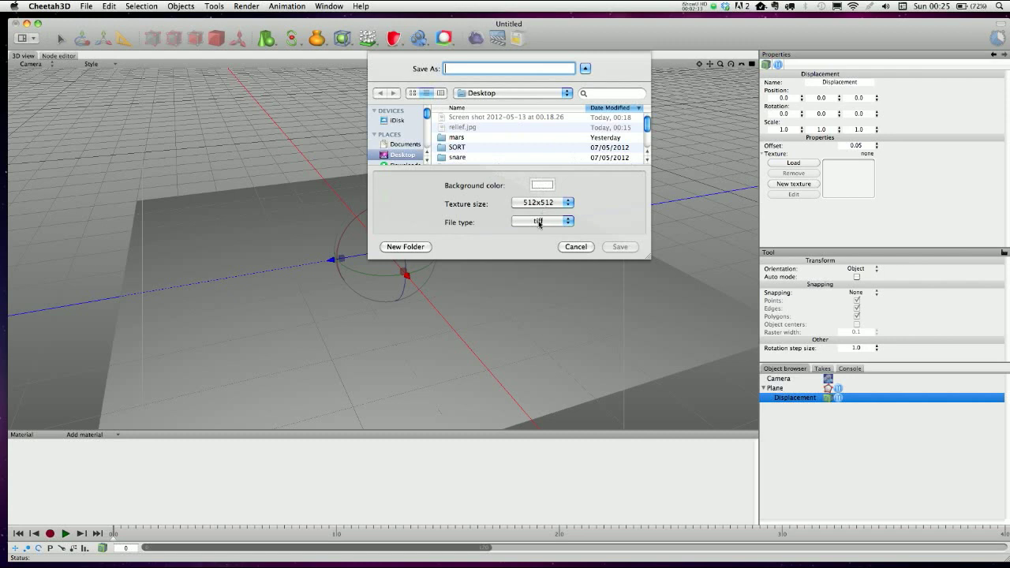
Save the texture as jpg named relief.jpg, replacing the existing file.
click(539, 221)
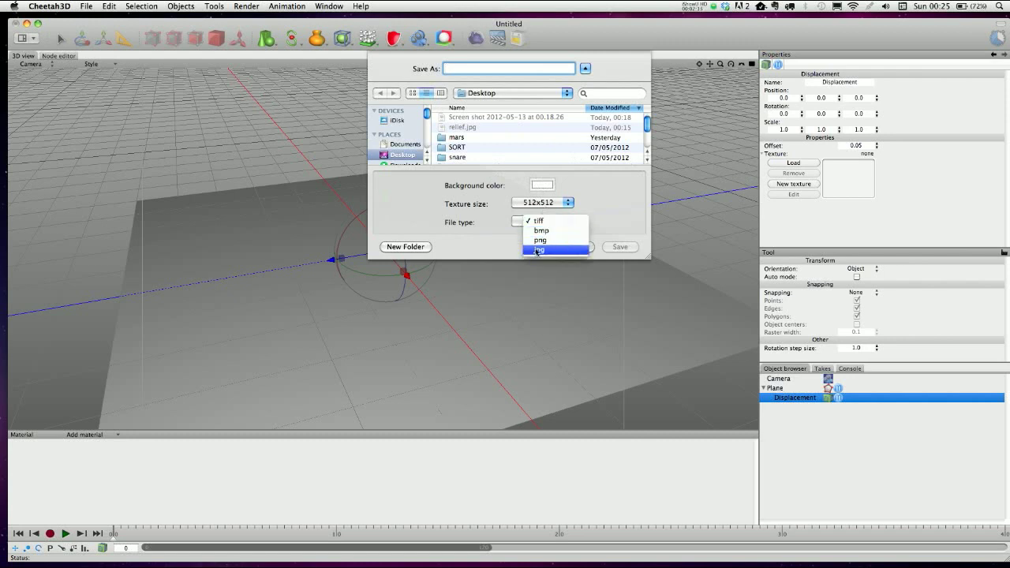
click(541, 253)
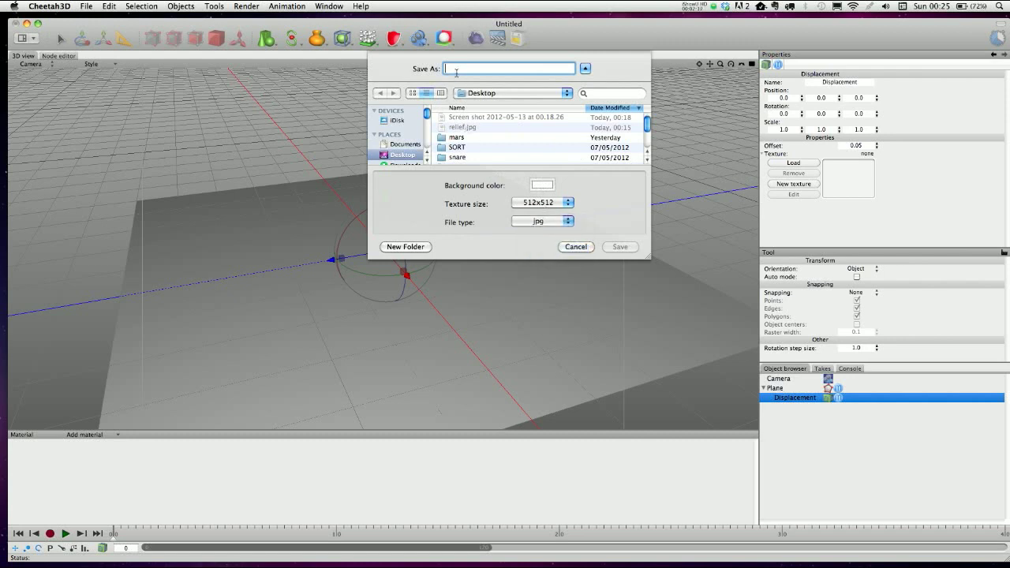
text(relief.tiff)
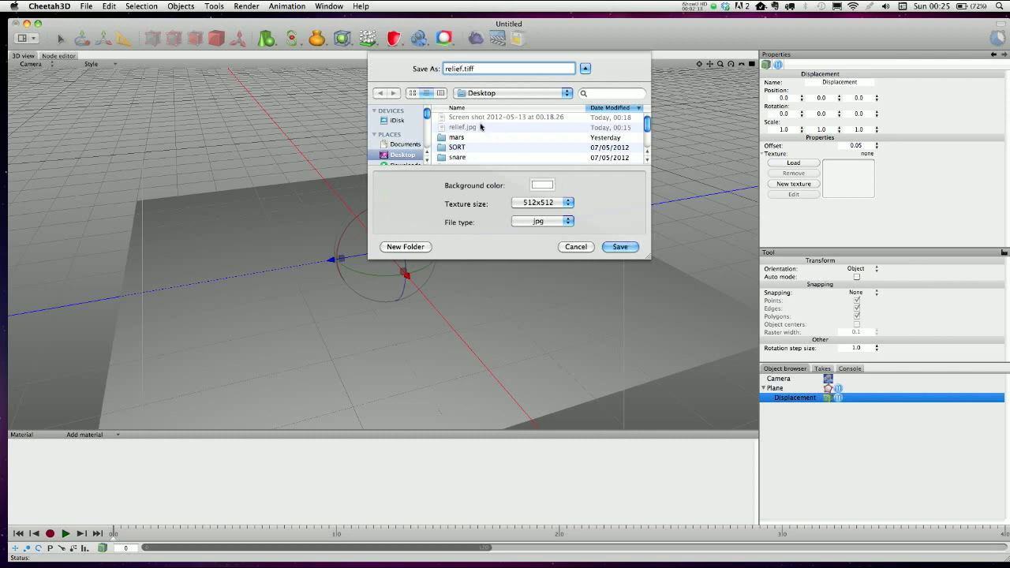
click(537, 221)
click(537, 221)
text(jpg)
click(612, 250)
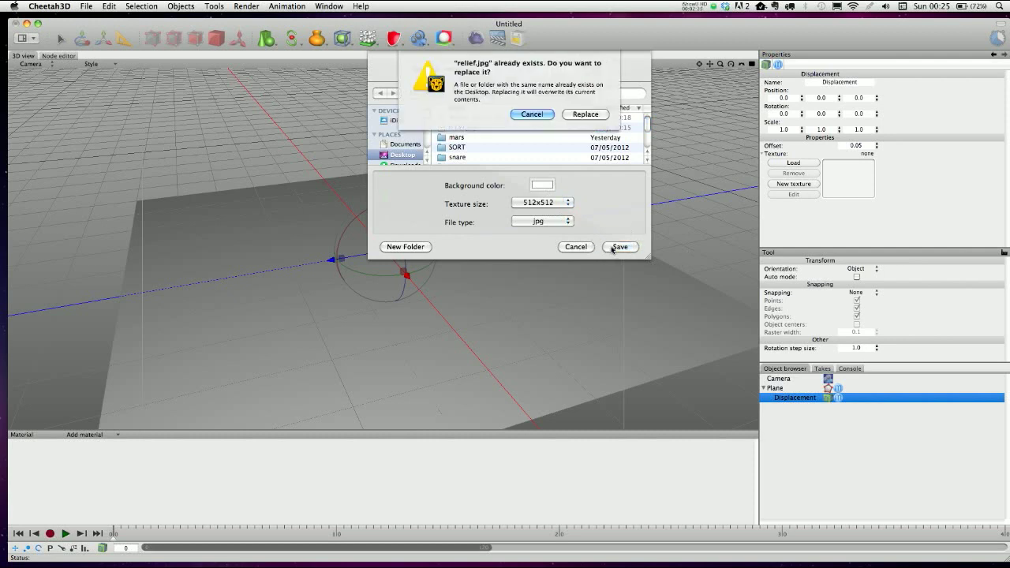
click(590, 115)
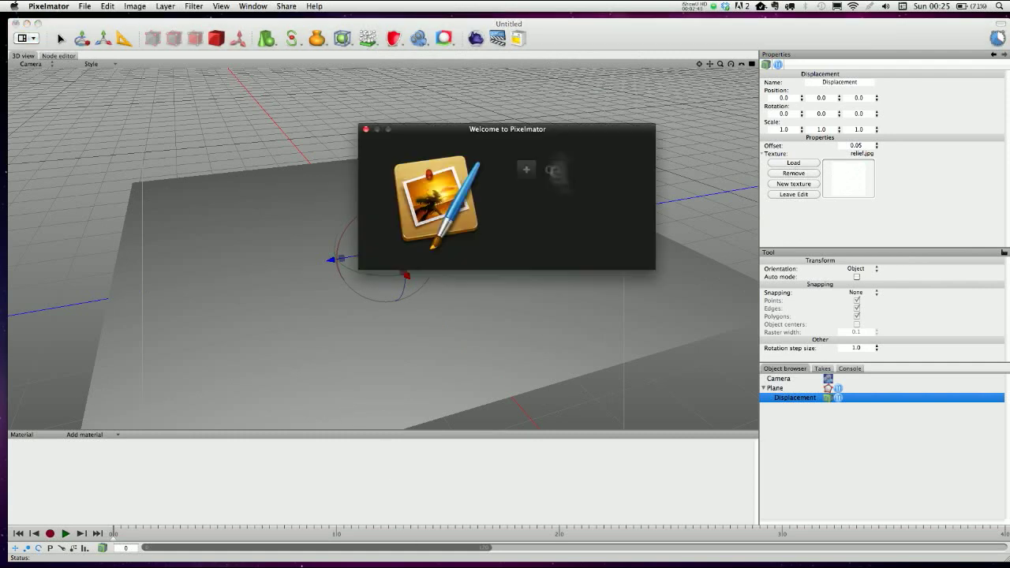
Open relief.jpg in Pixelmator and move its window higher up.
click(532, 206)
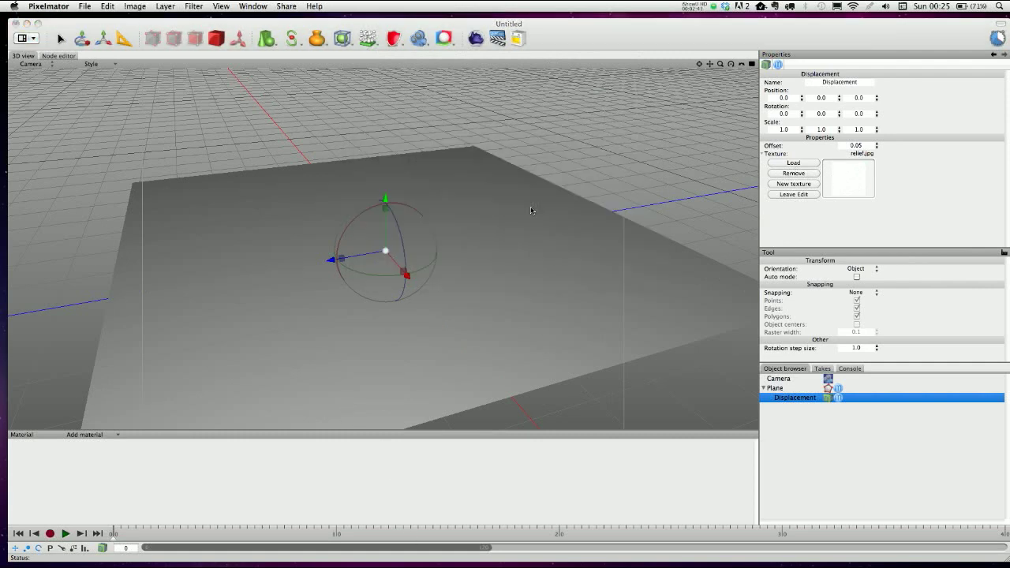
click(426, 150)
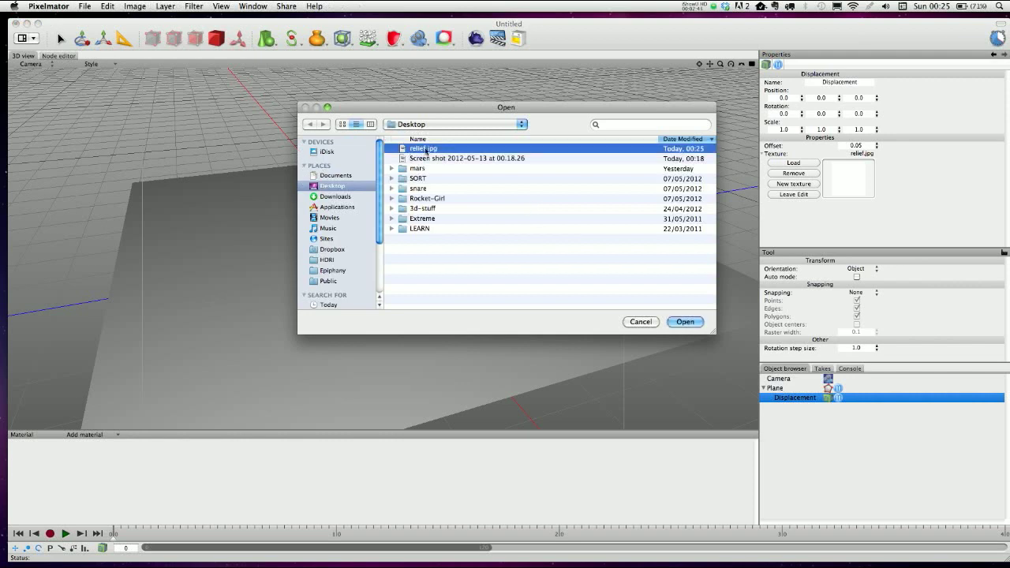
click(686, 321)
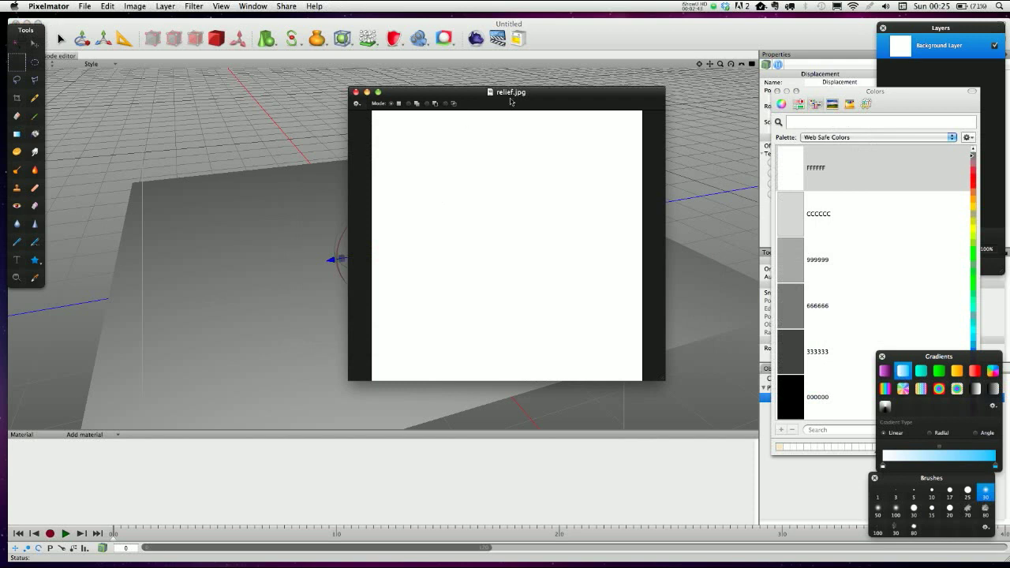
drag(517, 92, 357, 61)
Apply the Generator > Clouds filter with white primary and black secondary colours.
click(195, 6)
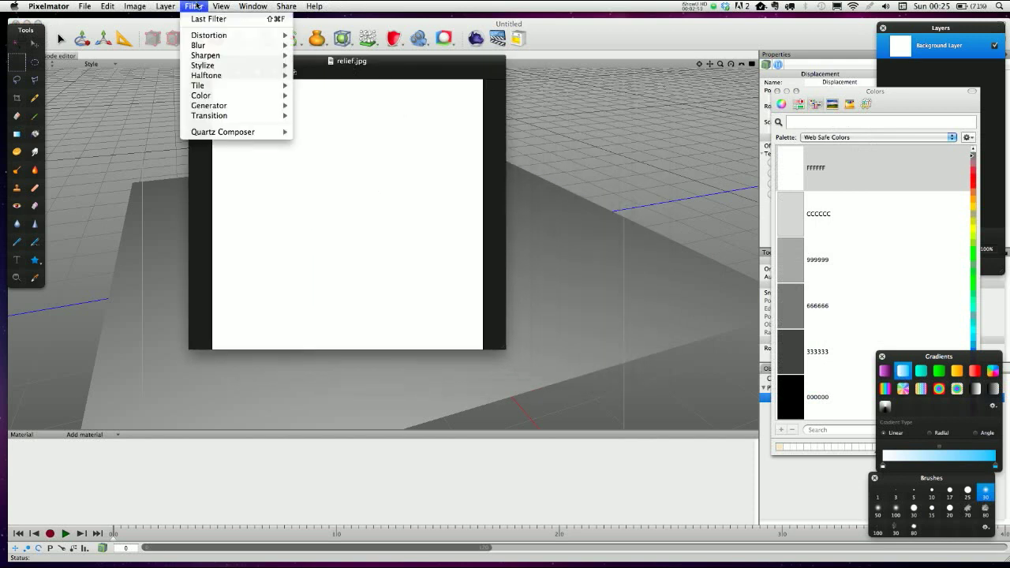
mouse_move(271, 109)
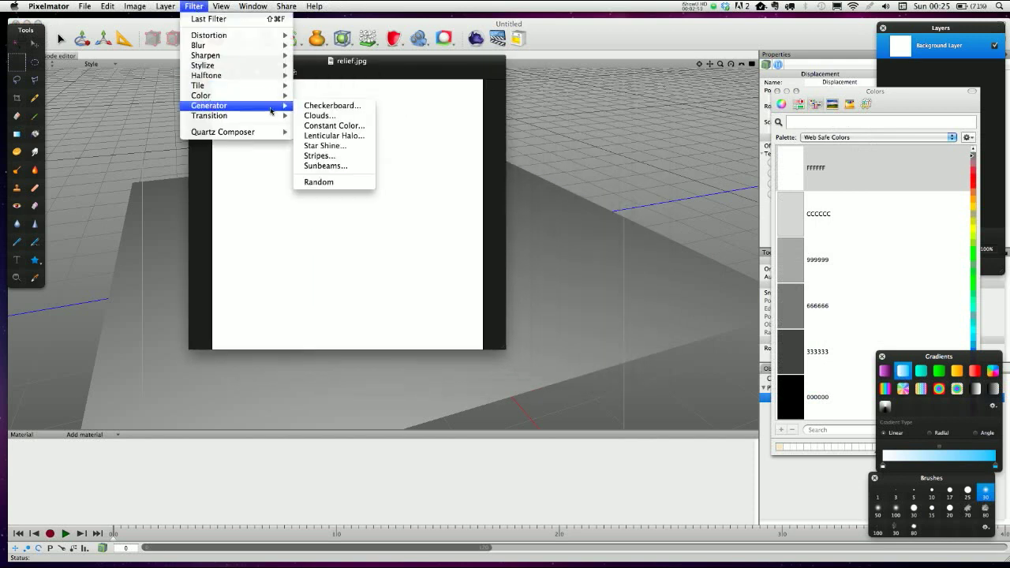
click(319, 116)
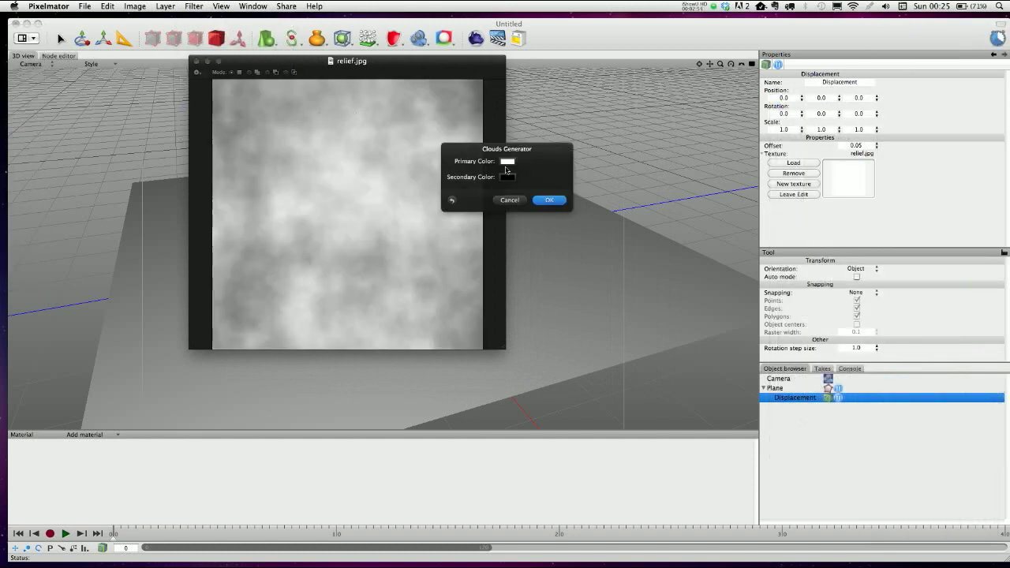
click(547, 200)
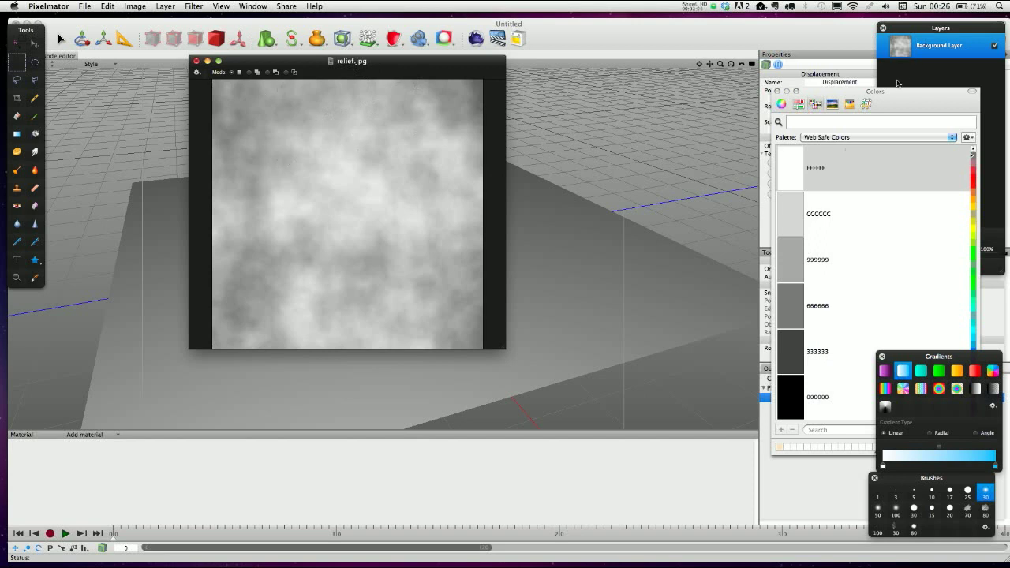
Duplicate the clouds layer and set the copy's blending to Multiply.
mouse_move(920, 47)
mouse_down()
mouse_move(942, 114)
mouse_move(928, 63)
mouse_up()
drag(813, 93, 810, 332)
mouse_move(925, 54)
mouse_down()
mouse_move(940, 184)
mouse_move(930, 64)
mouse_up()
right_click(935, 62)
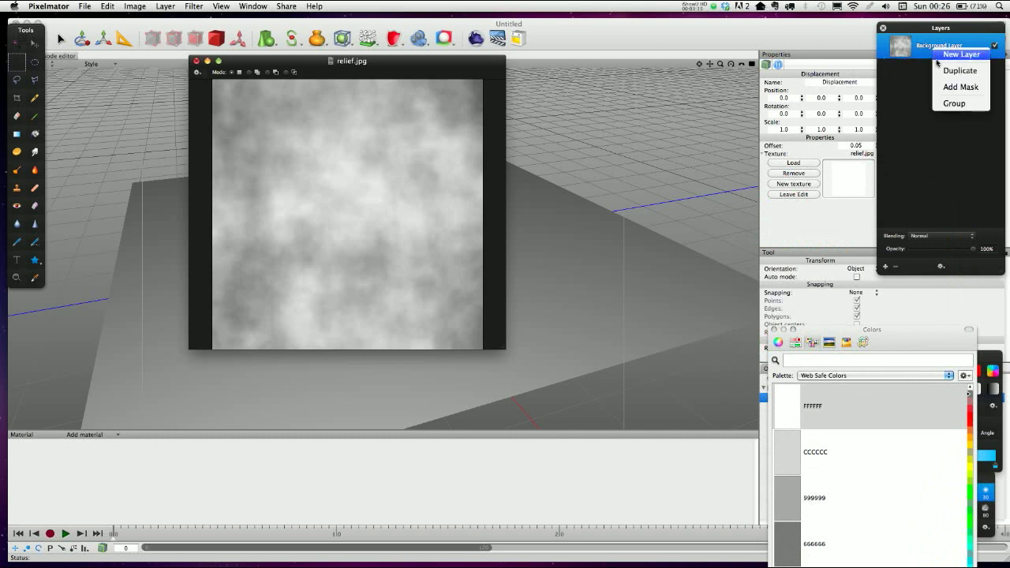
click(956, 70)
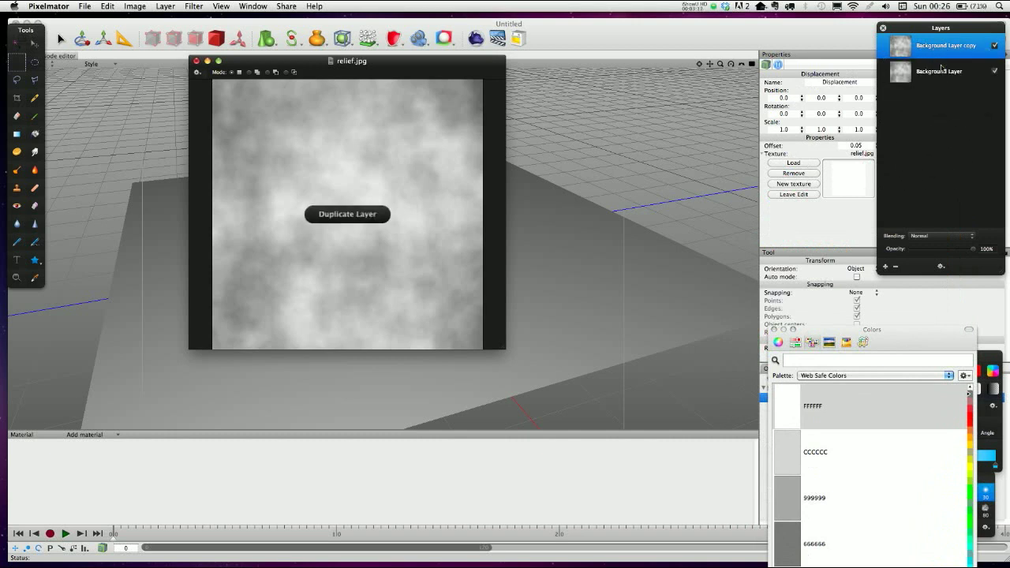
click(930, 237)
click(927, 270)
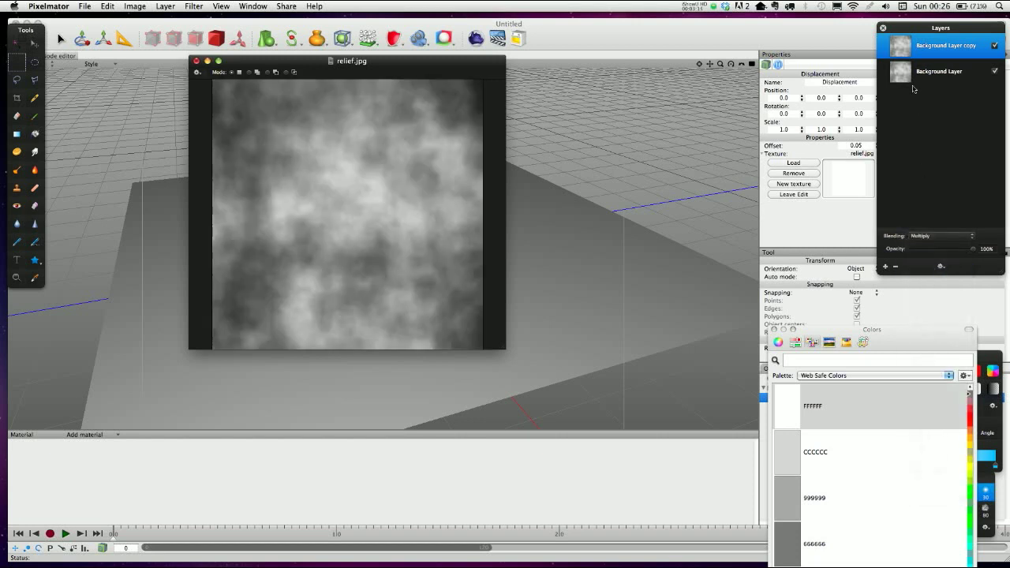
right_click(929, 53)
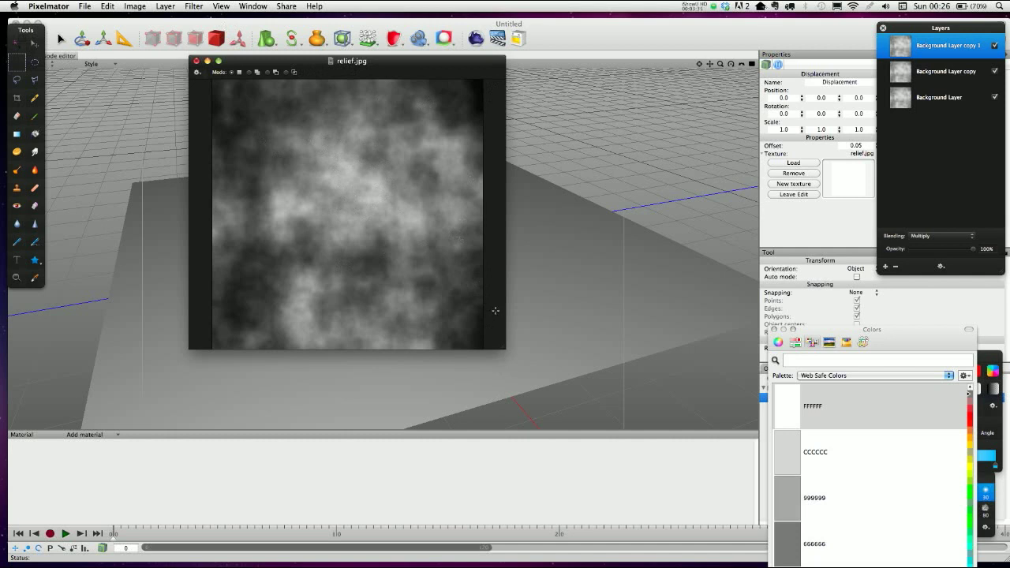
Export the image for the web as relief, replacing relief.jpg on the Desktop.
key(super+s)
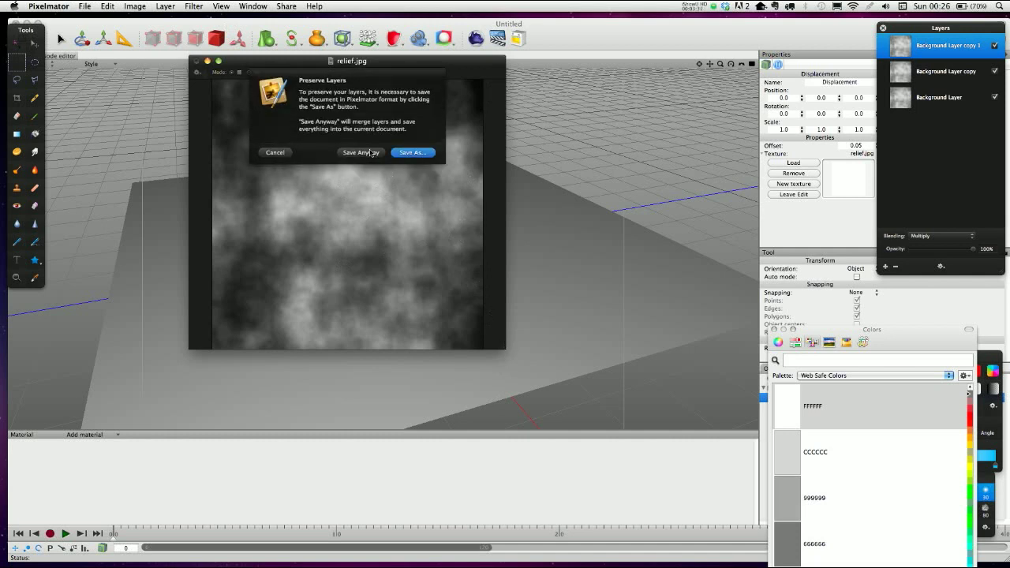
click(281, 154)
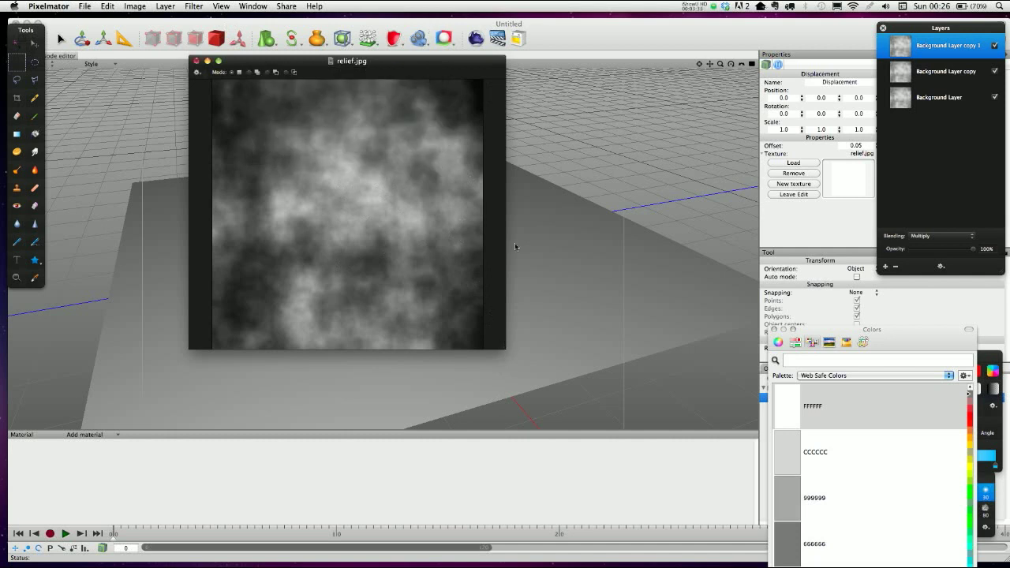
click(290, 6)
click(310, 96)
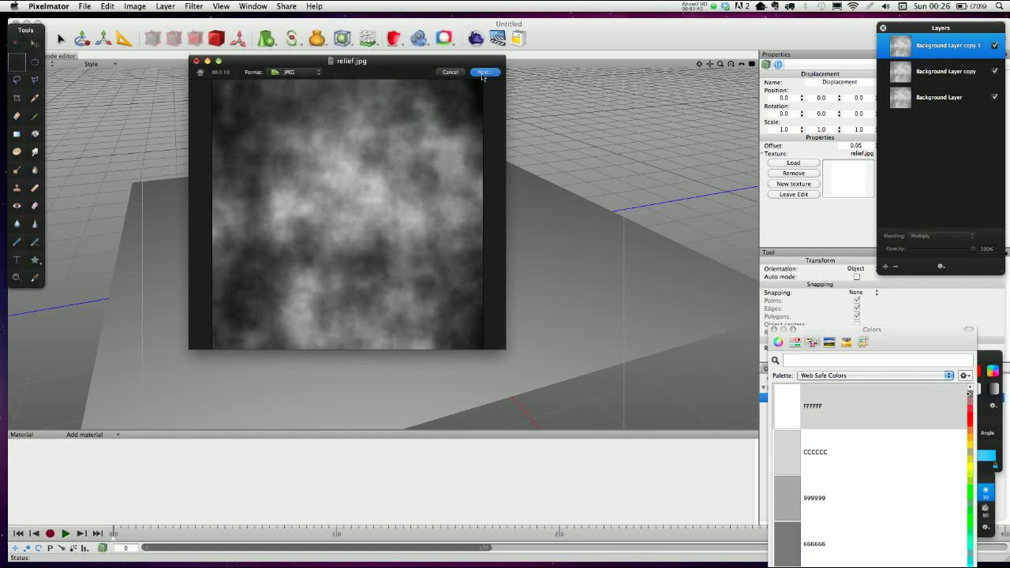
click(482, 73)
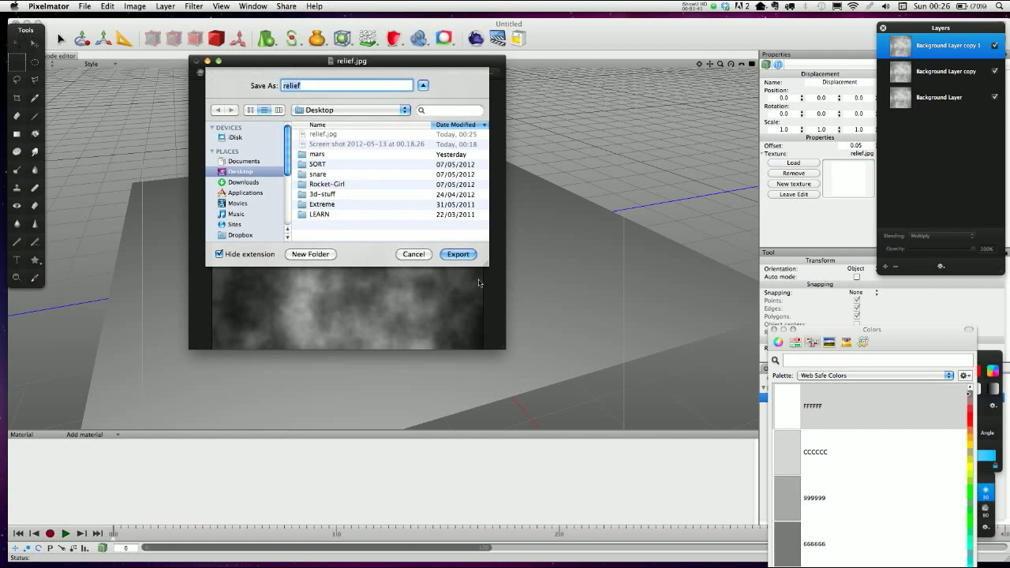
click(458, 254)
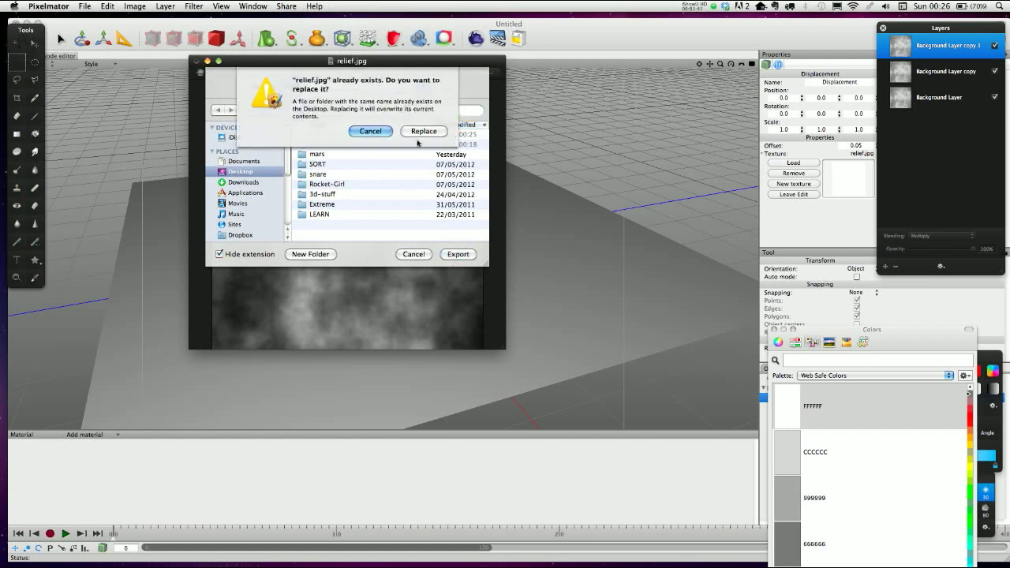
click(423, 131)
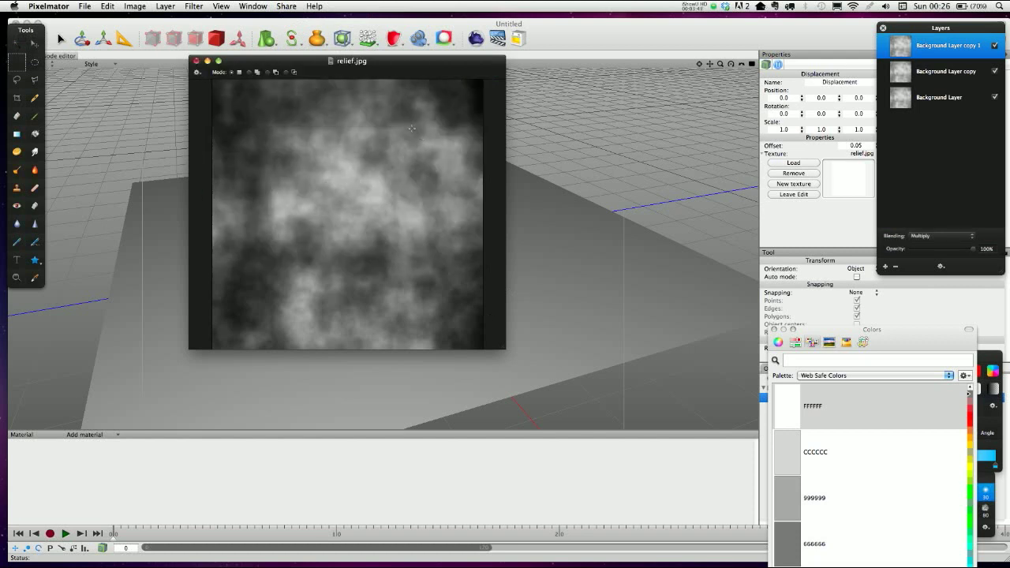
Back in Cheetah3D, raise the Displacement offset to 0.18, then settle it at 0.11.
click(557, 47)
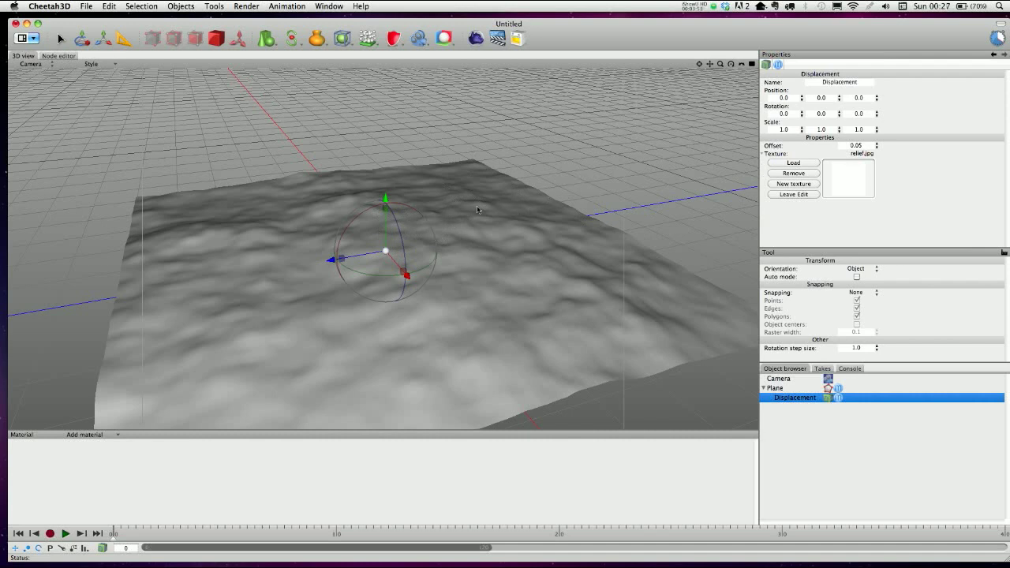
click(875, 145)
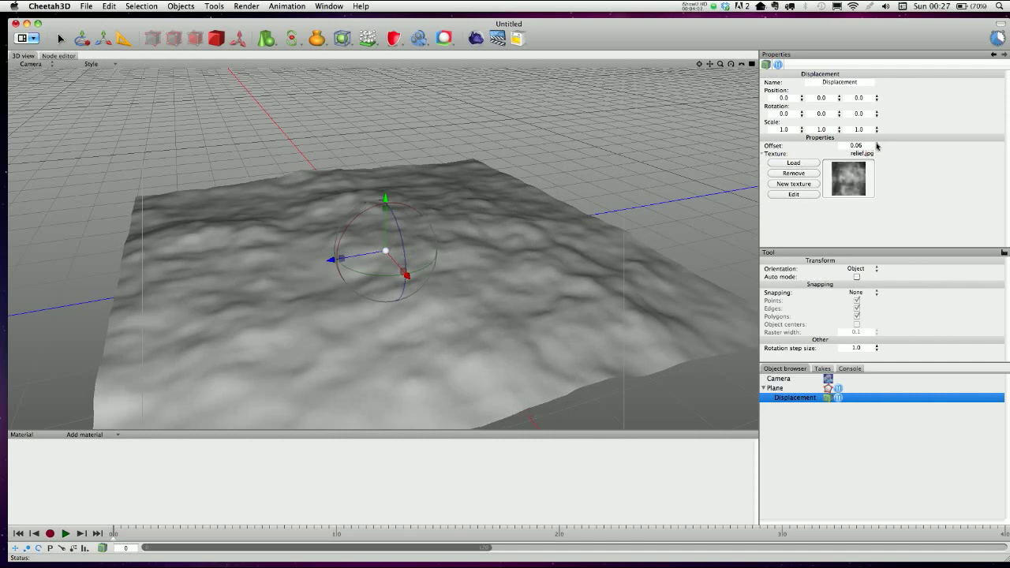
click(875, 143)
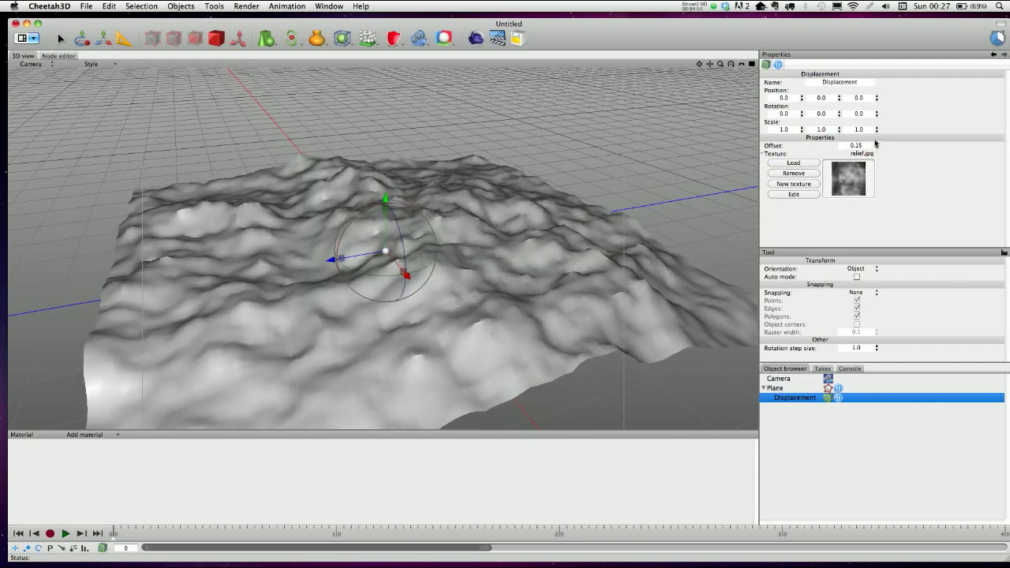
click(875, 143)
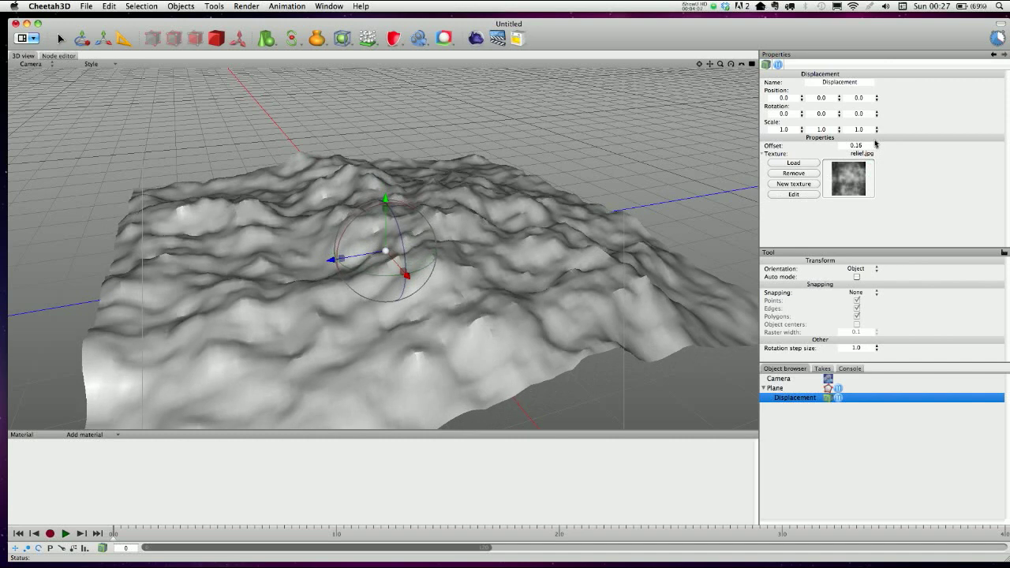
click(875, 143)
click(875, 143)
click(875, 147)
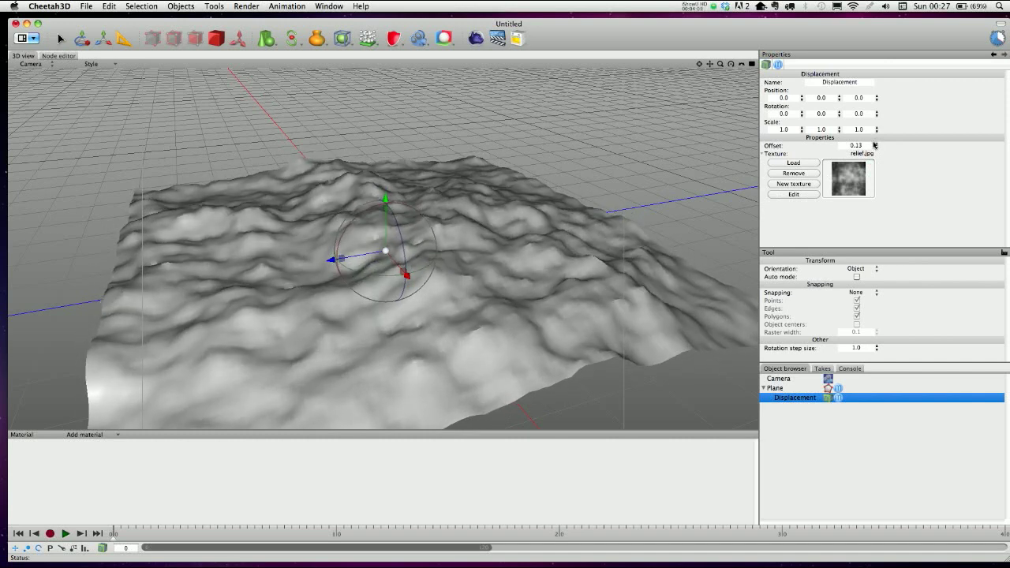
scroll(494, 207, up, 10)
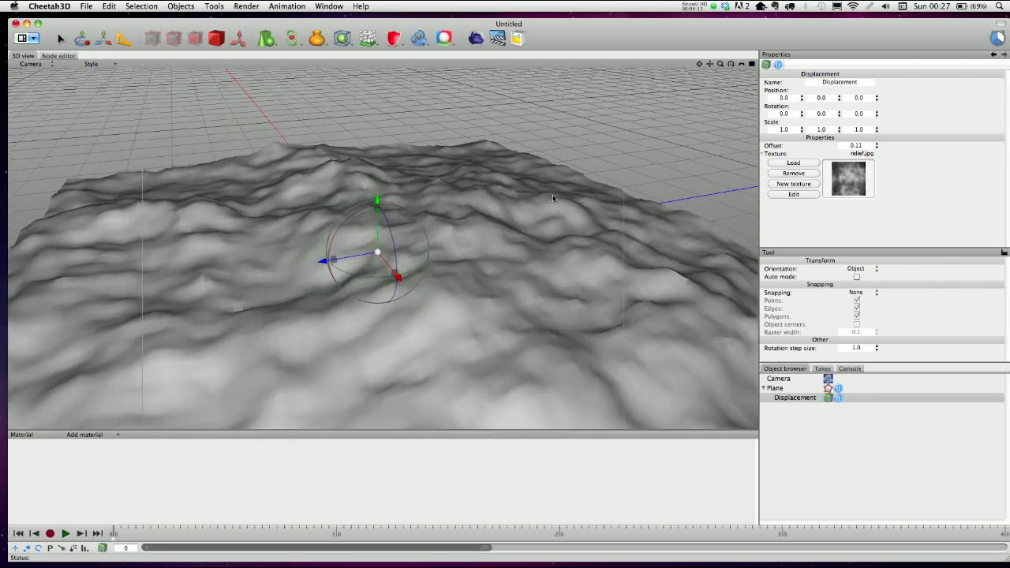
right_drag(553, 198, 600, 237)
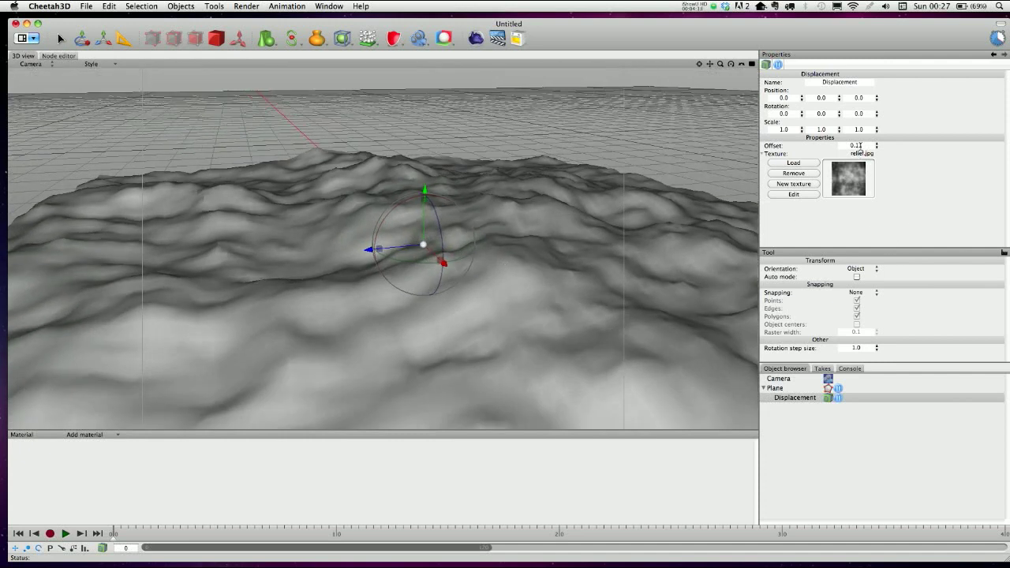
Set the Plane's Smooth mode to Phong and check the shading.
click(784, 389)
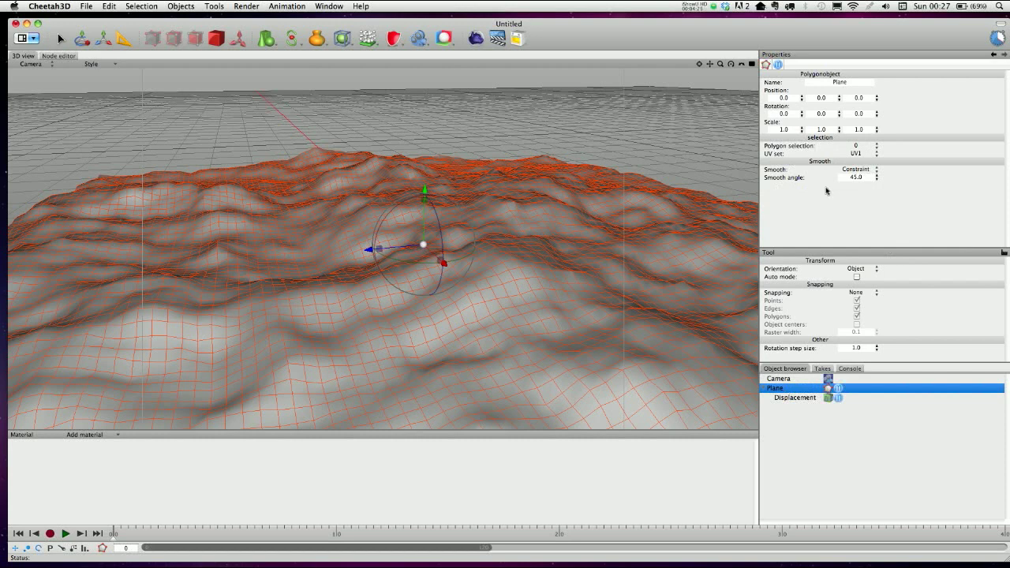
click(861, 170)
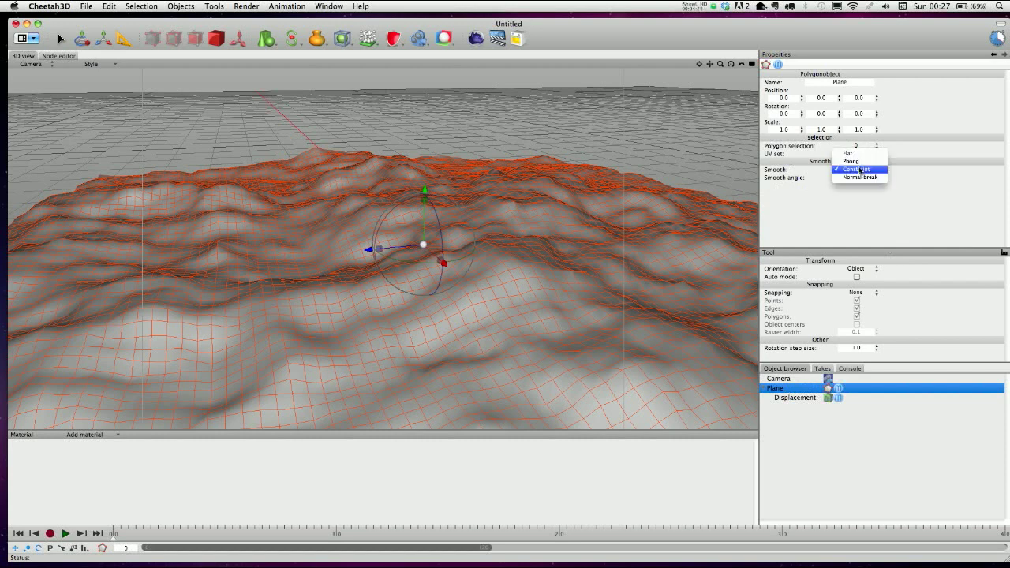
click(853, 161)
click(560, 130)
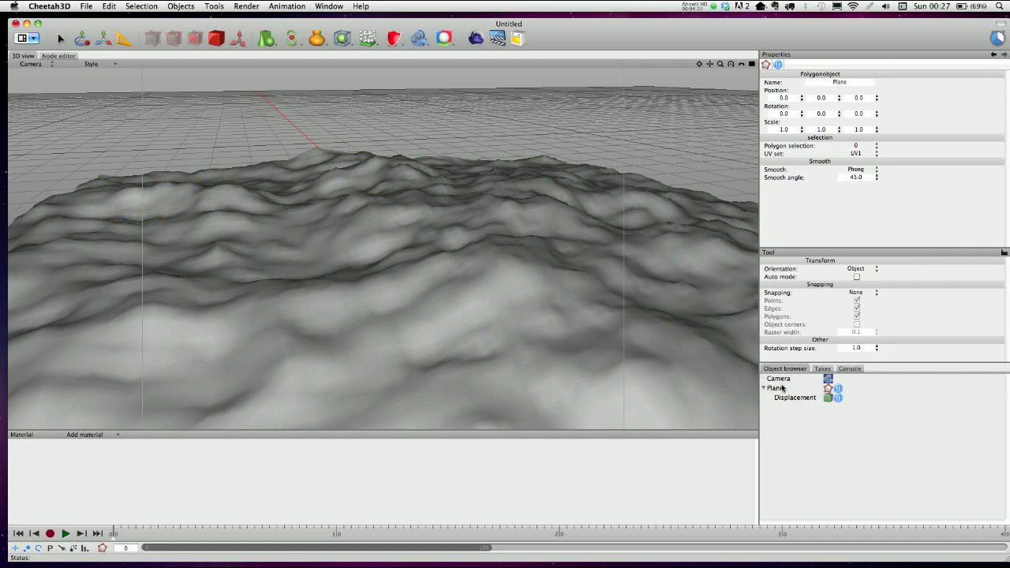
click(781, 381)
click(780, 389)
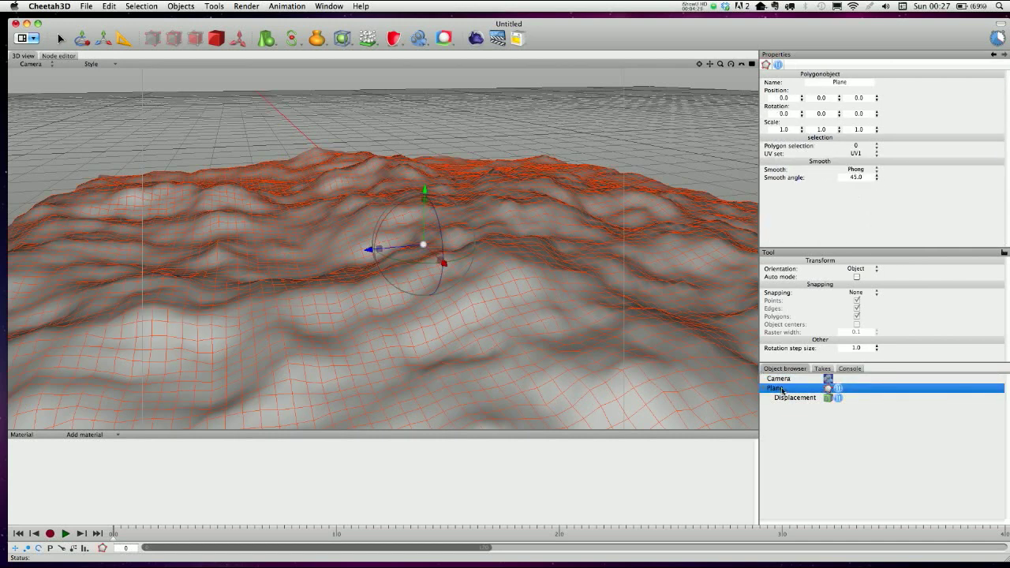
click(499, 129)
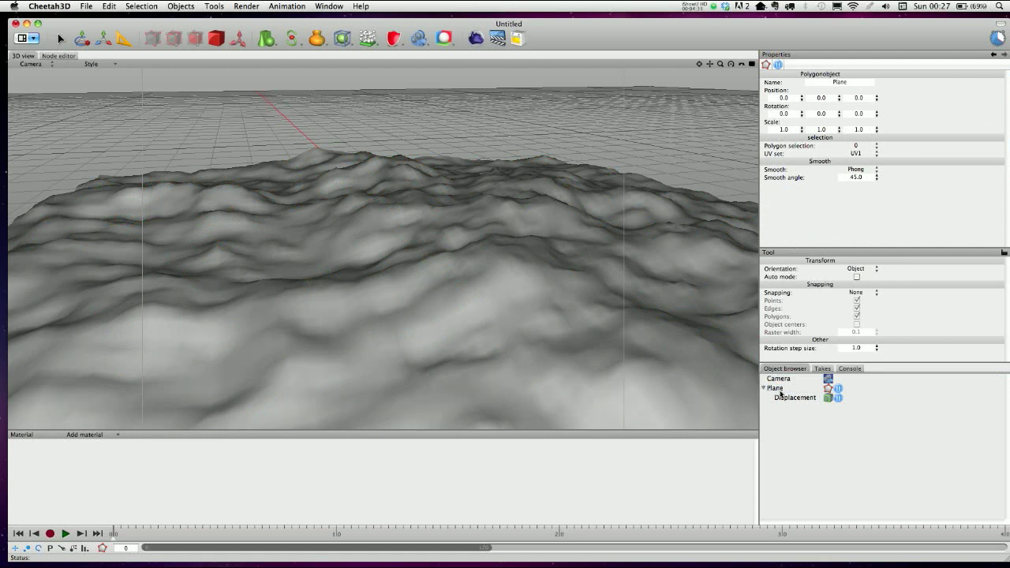
Switch selection between the terrain plane and camera, ending with the camera selected.
click(776, 388)
click(783, 380)
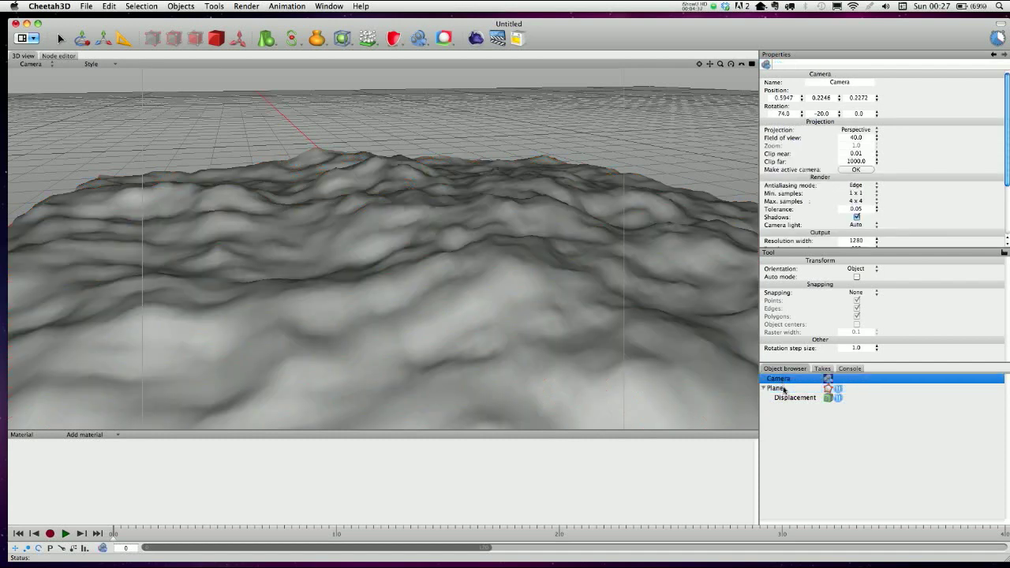
click(783, 389)
click(782, 380)
click(780, 388)
click(781, 379)
click(327, 5)
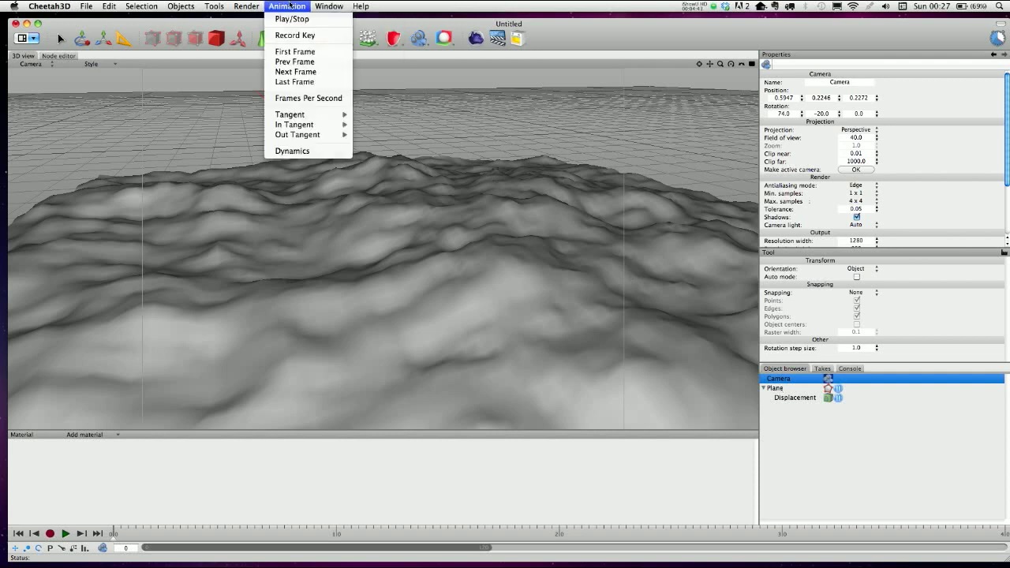
Reopen the Render Manager on the earlier Mars render, then close it.
mouse_move(257, 5)
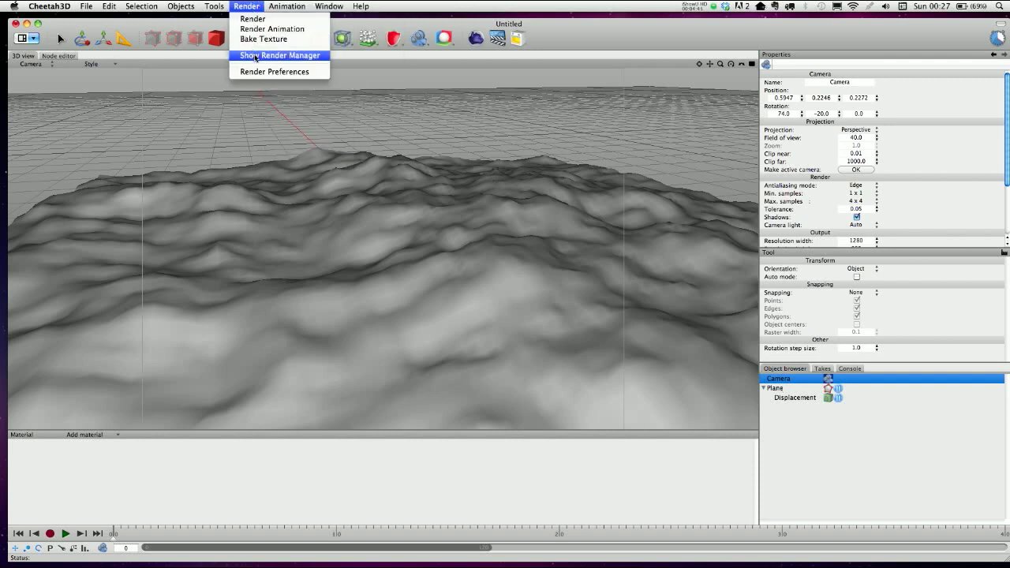
click(255, 56)
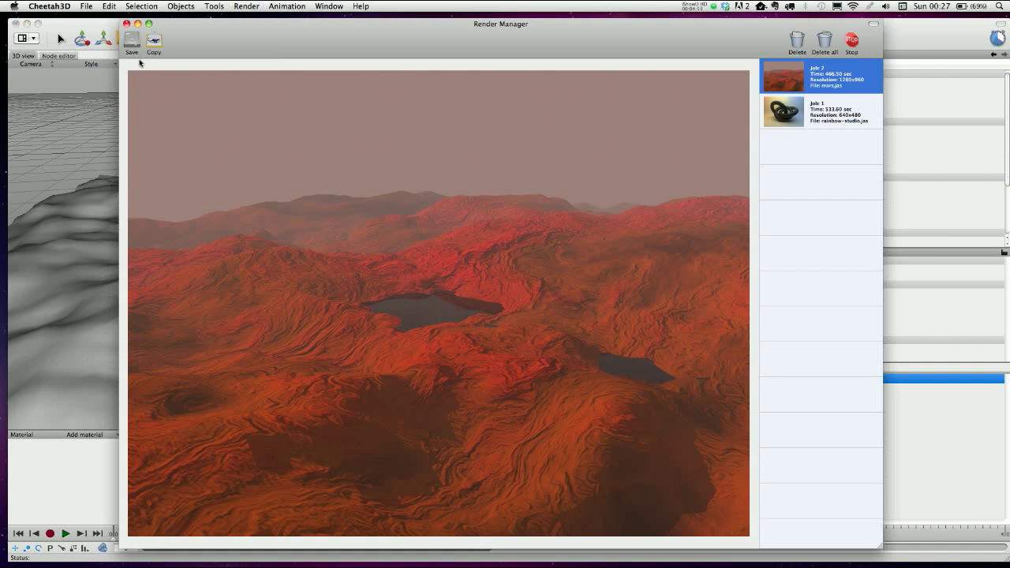
click(126, 24)
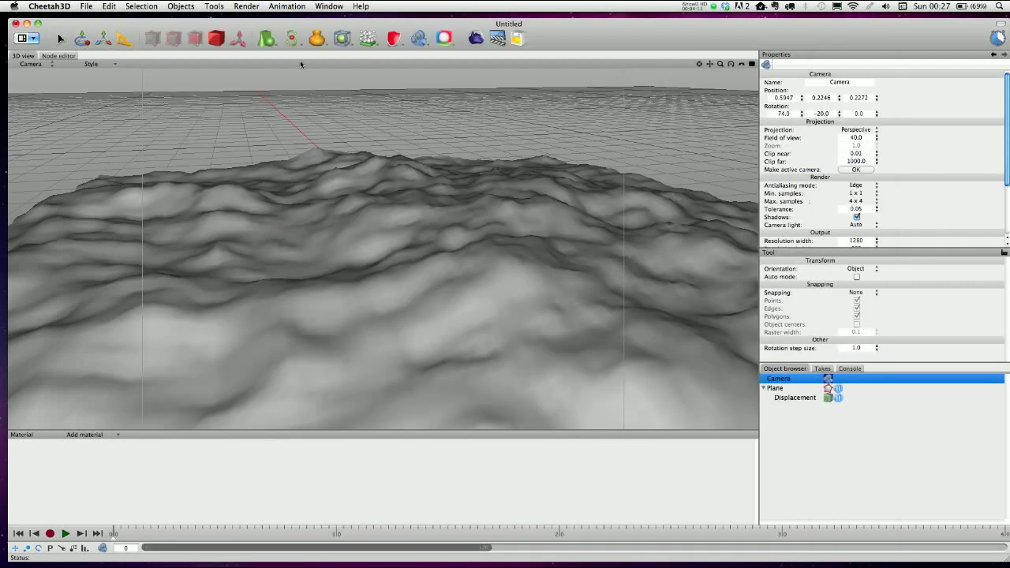
Add a Disc, scale it down to 0.1667, and sink it into a terrain hollow.
click(270, 40)
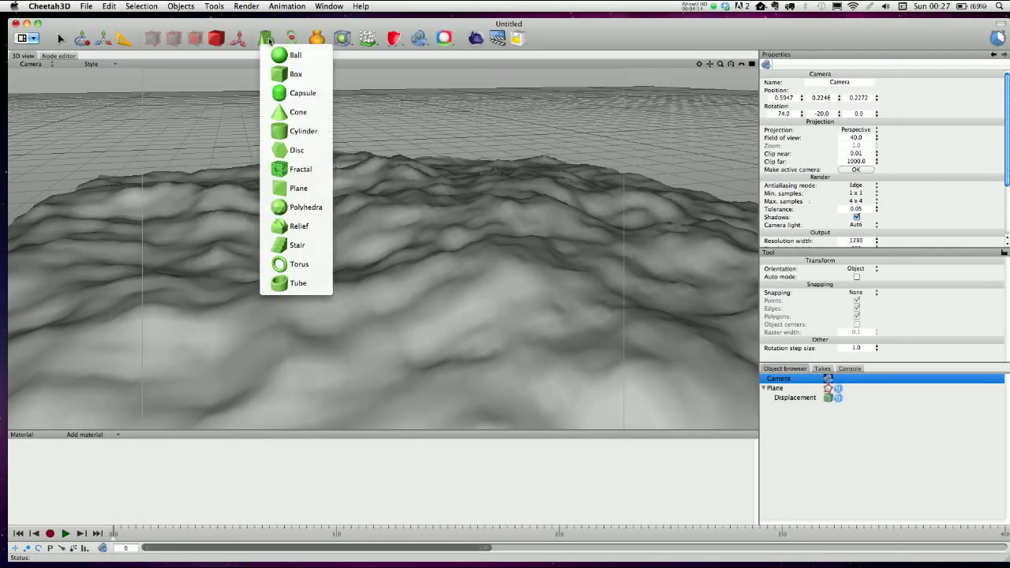
click(296, 150)
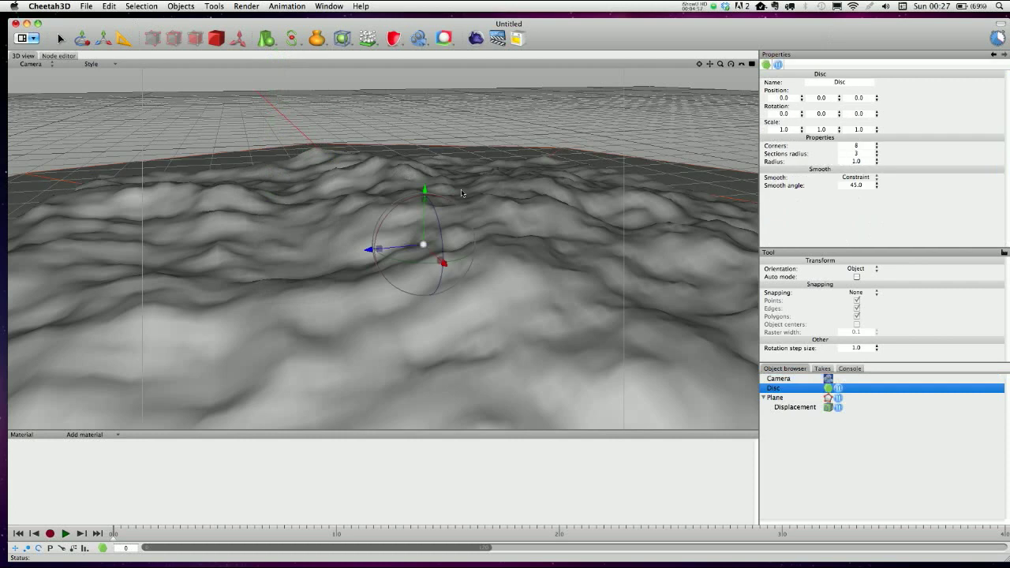
drag(426, 192, 414, 168)
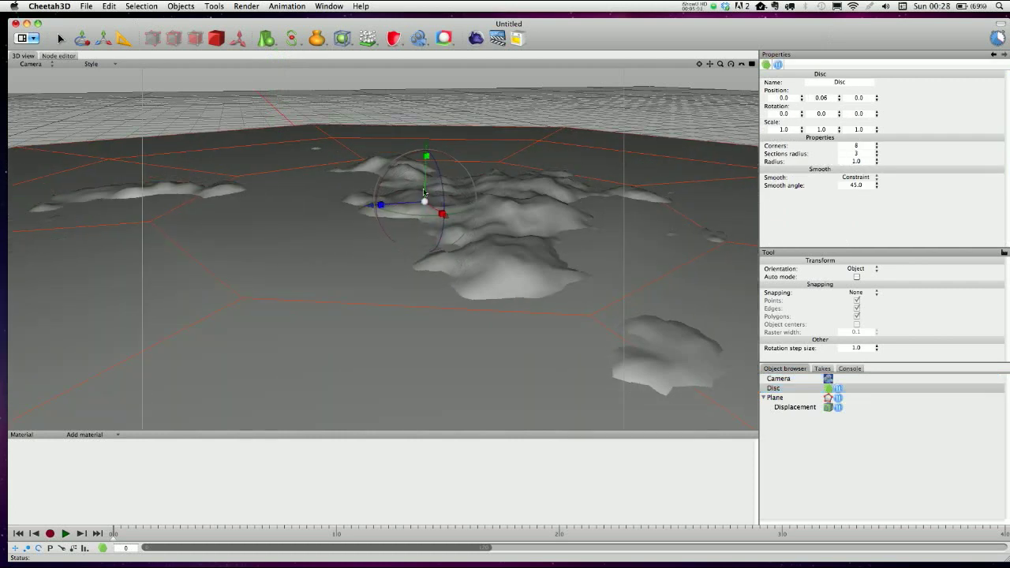
drag(424, 202, 291, 214)
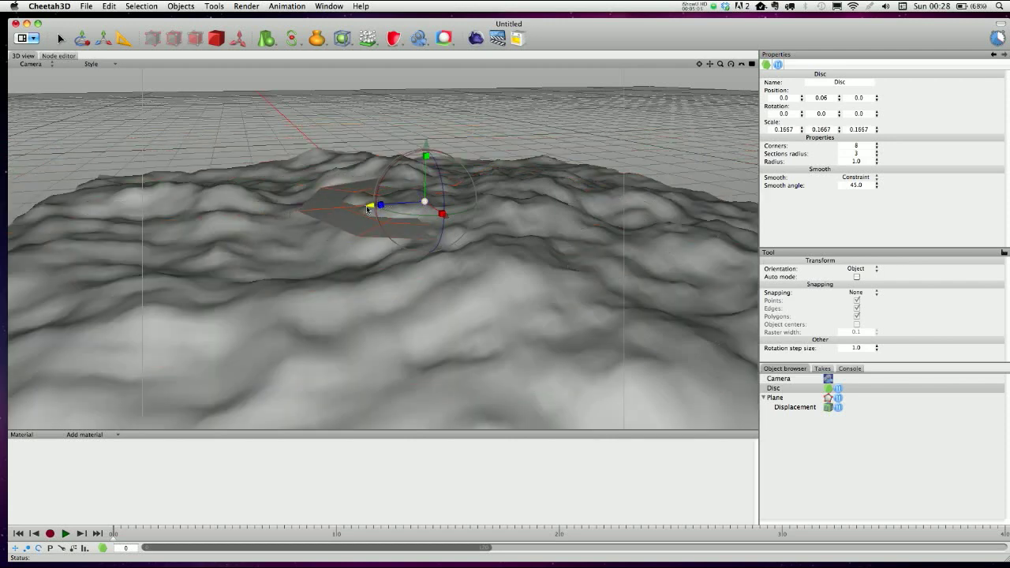
drag(380, 204, 261, 211)
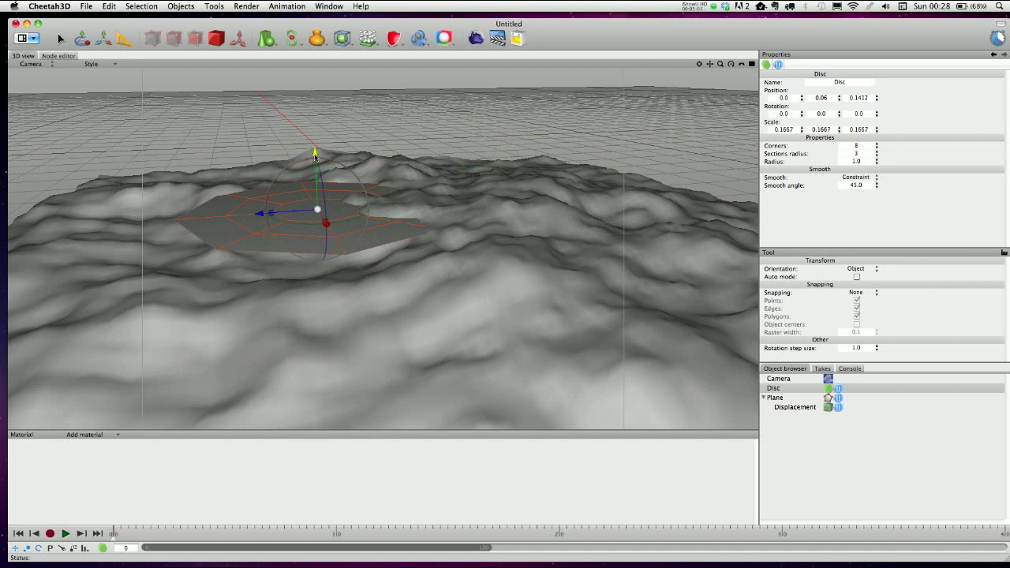
drag(314, 155, 312, 186)
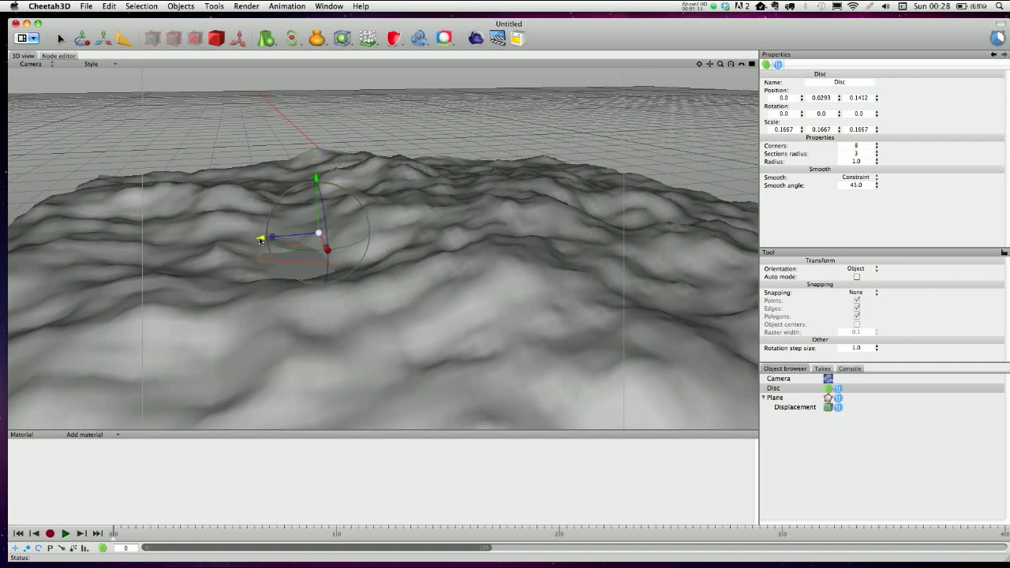
drag(261, 236, 245, 237)
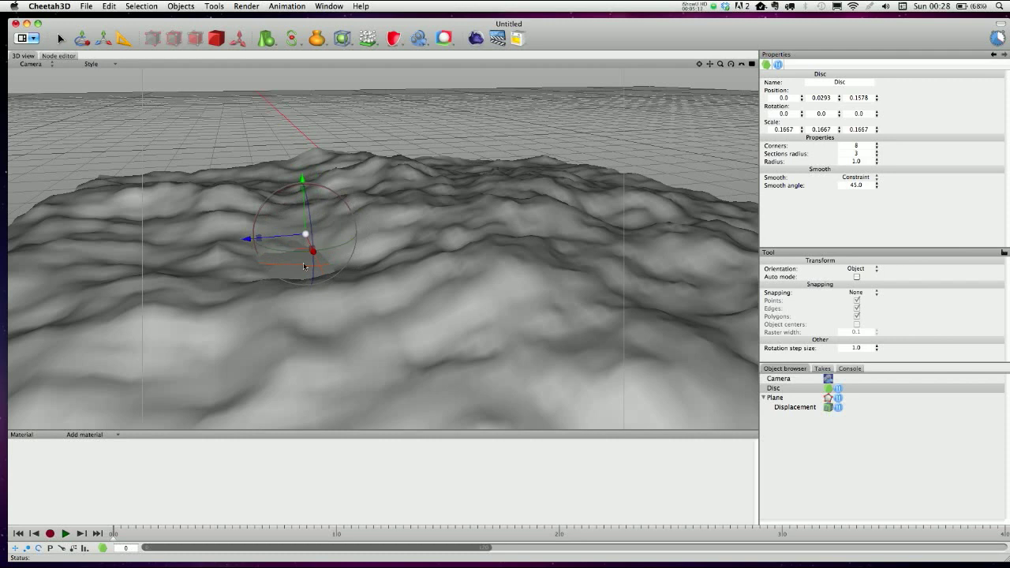
click(301, 263)
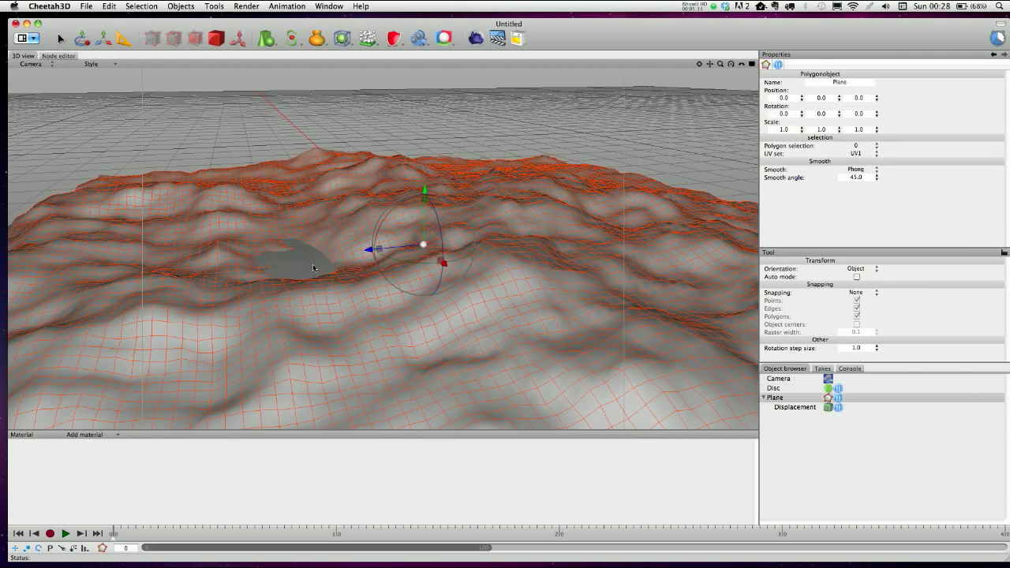
click(313, 269)
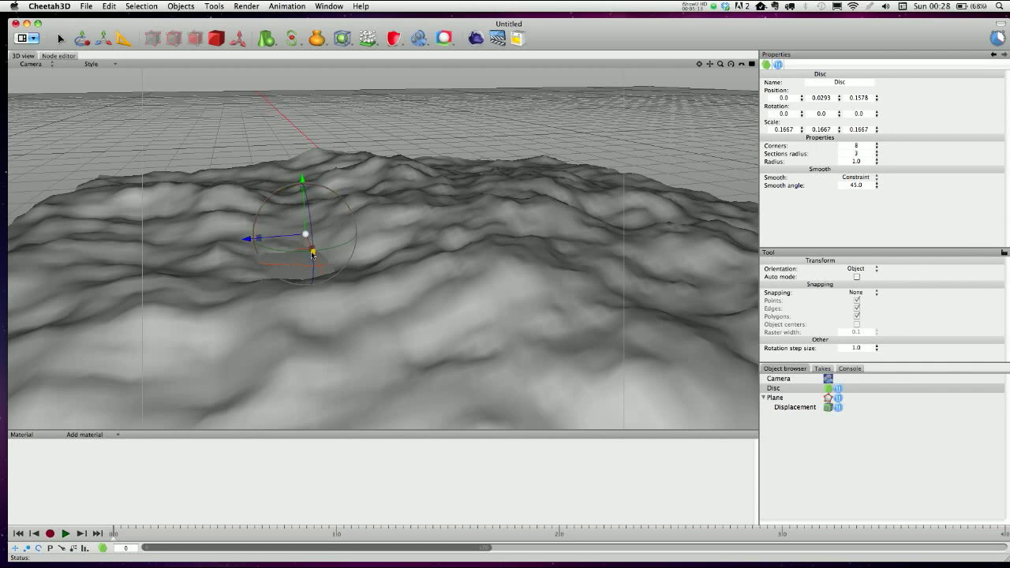
drag(312, 256, 335, 279)
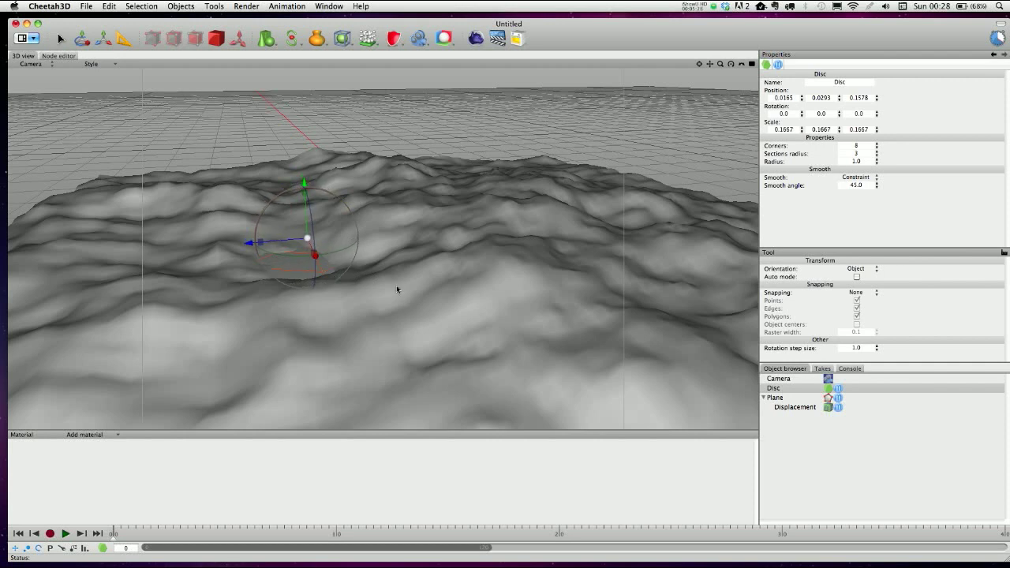
Duplicate the disc and move Disc.1 into another hollow on the right.
click(397, 289)
click(299, 269)
click(399, 291)
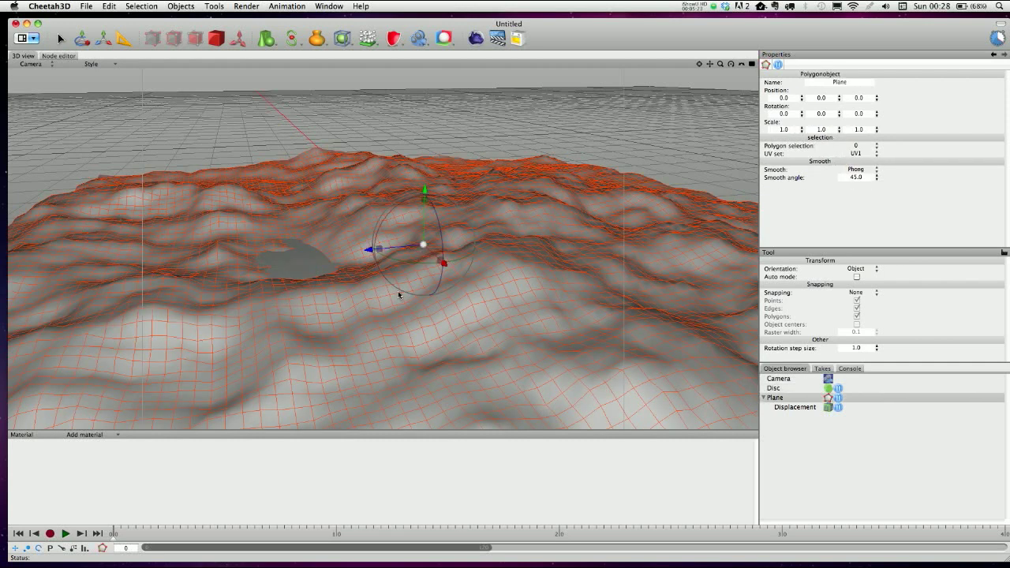
click(307, 266)
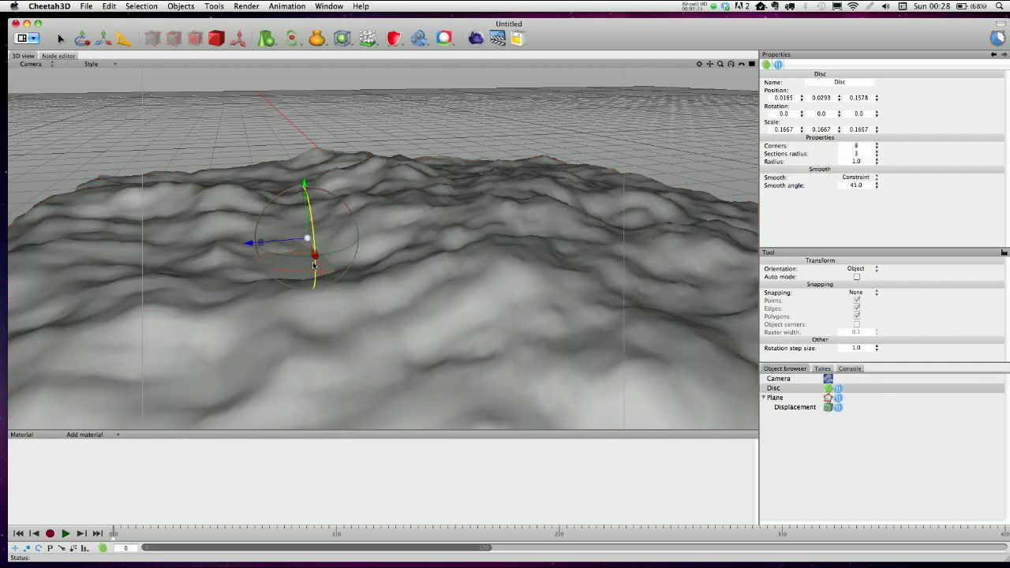
key(super+d)
drag(248, 246, 556, 151)
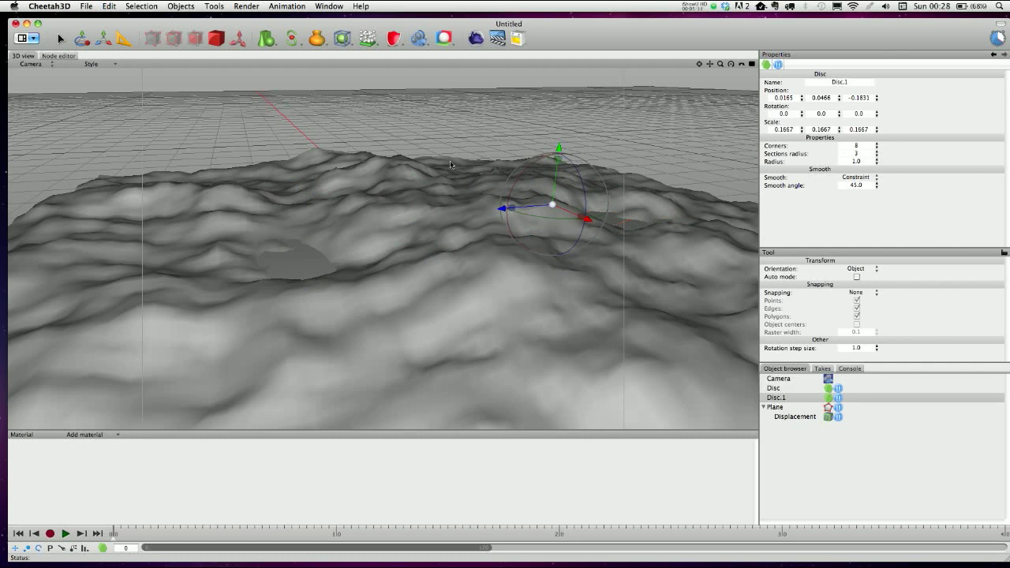
click(456, 136)
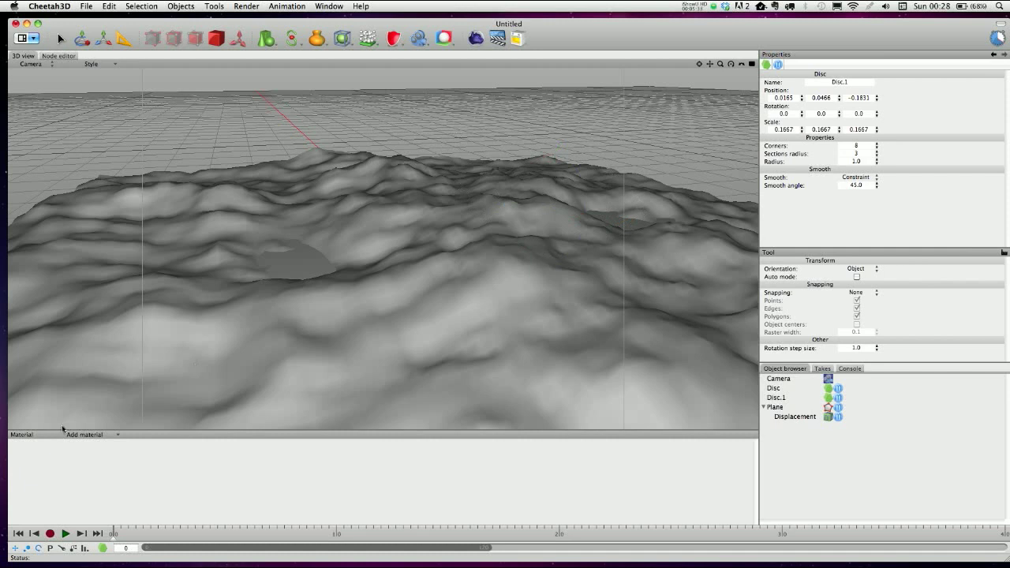
Add the Organic > Planet and Glass > Water materials.
click(85, 435)
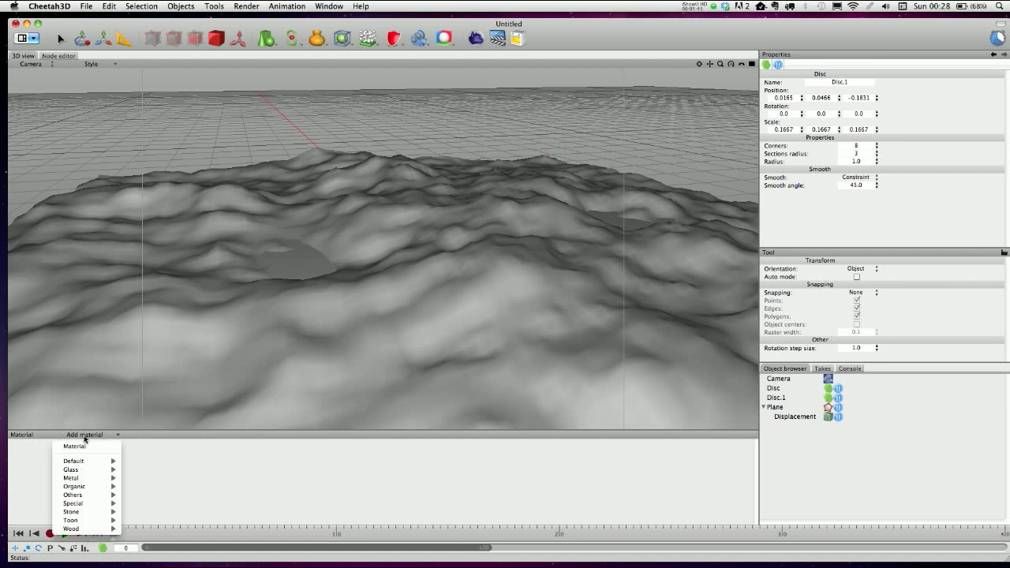
mouse_move(82, 487)
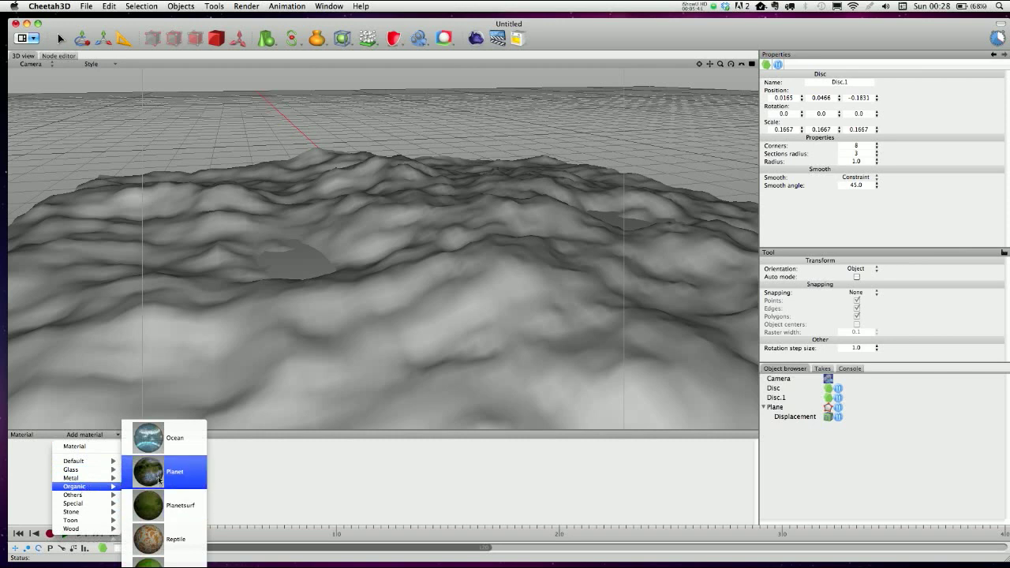
click(160, 479)
click(90, 436)
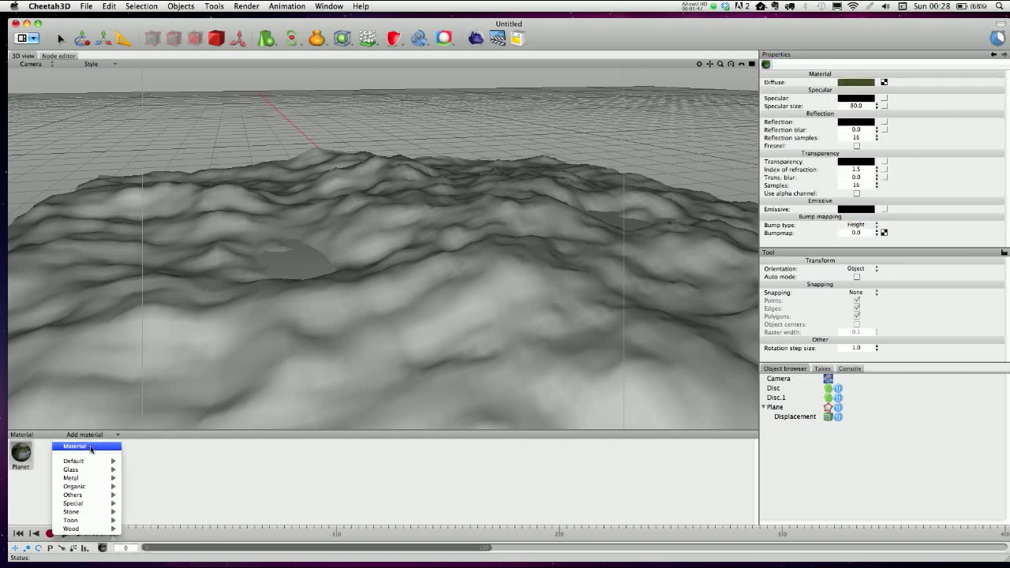
mouse_move(90, 474)
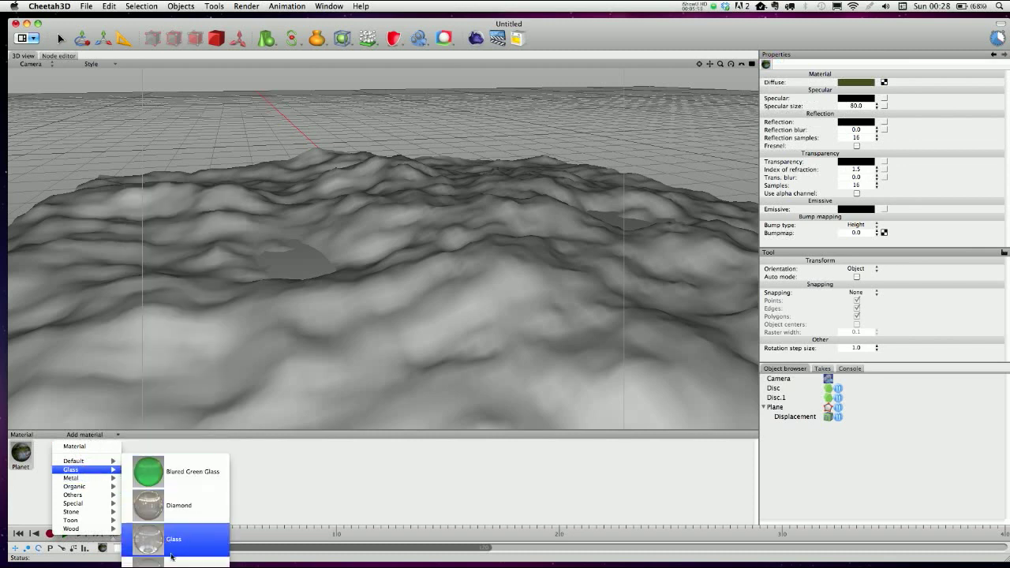
click(175, 561)
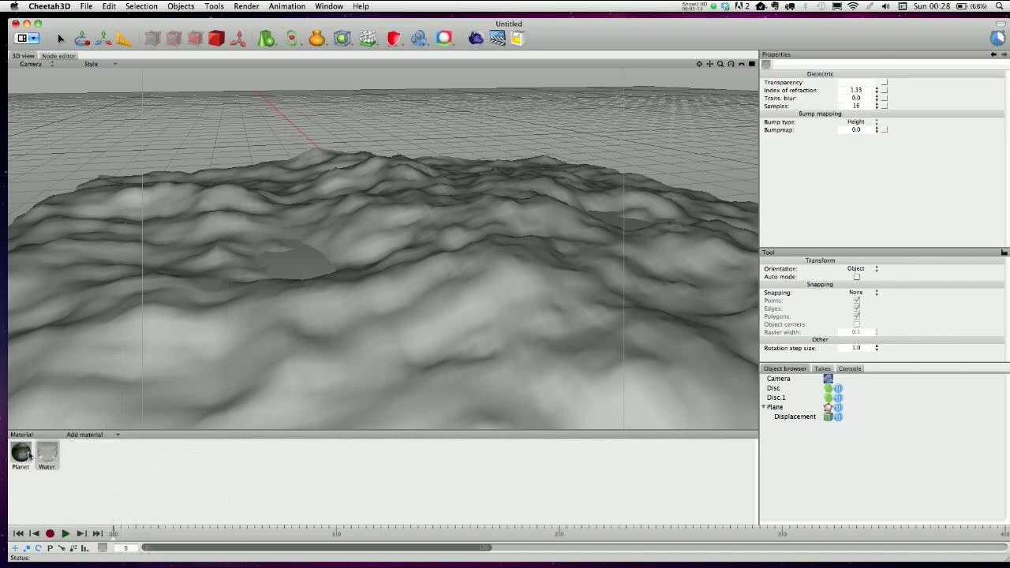
Apply Water to Disc and Disc.1, and Planet to the terrain plane.
drag(42, 452, 774, 389)
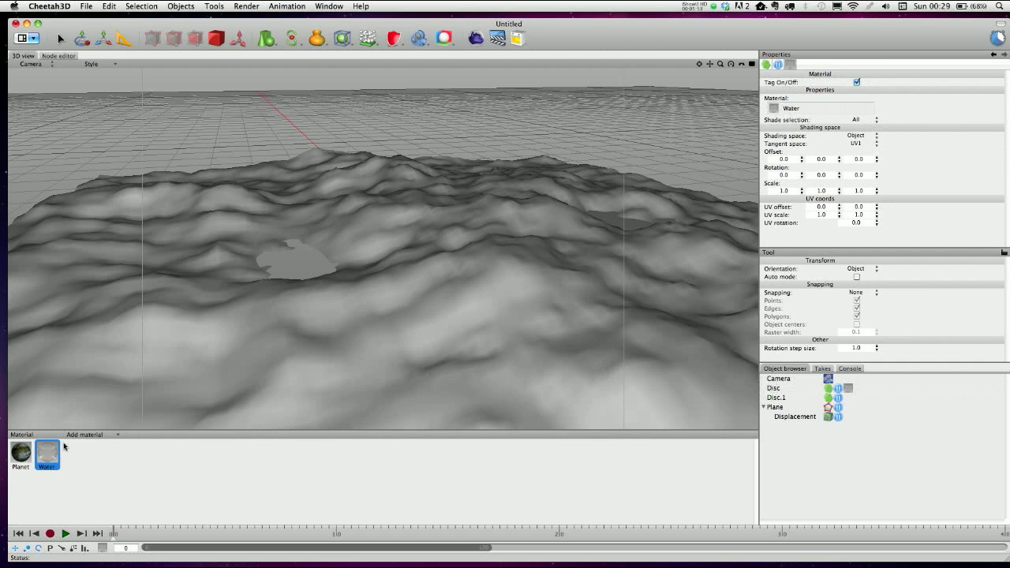
drag(46, 455, 776, 398)
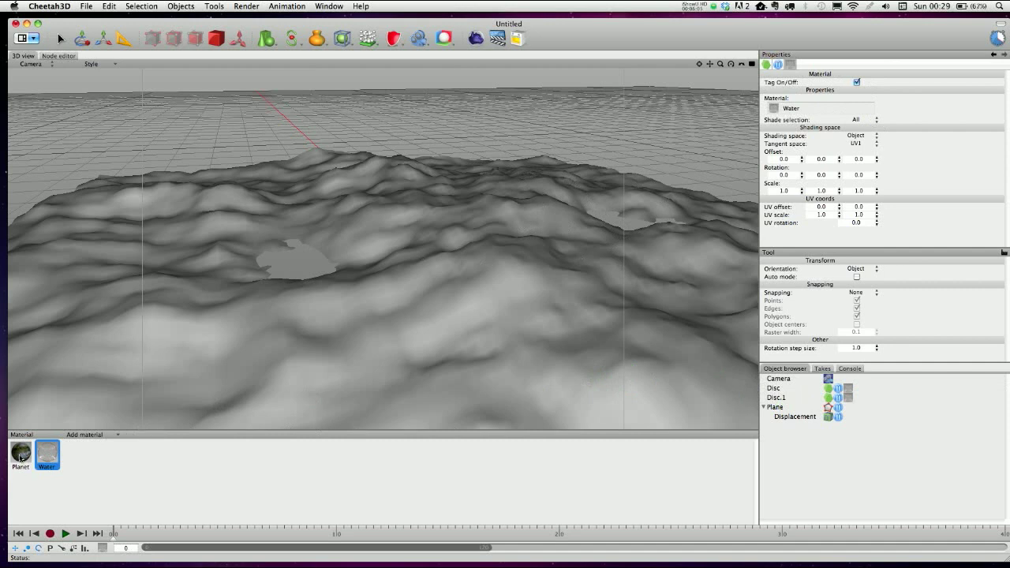
drag(19, 454, 410, 341)
click(447, 140)
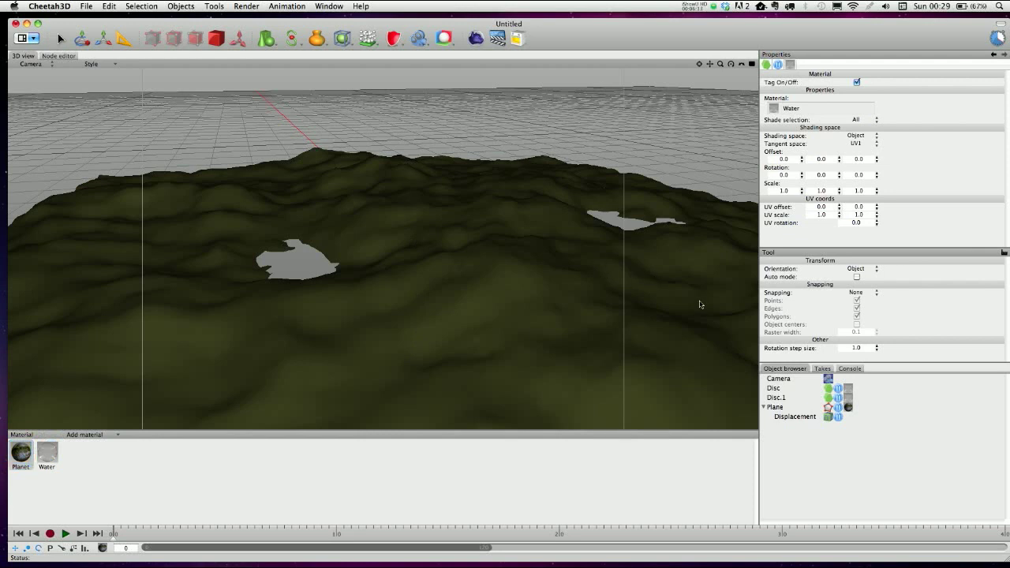
click(790, 381)
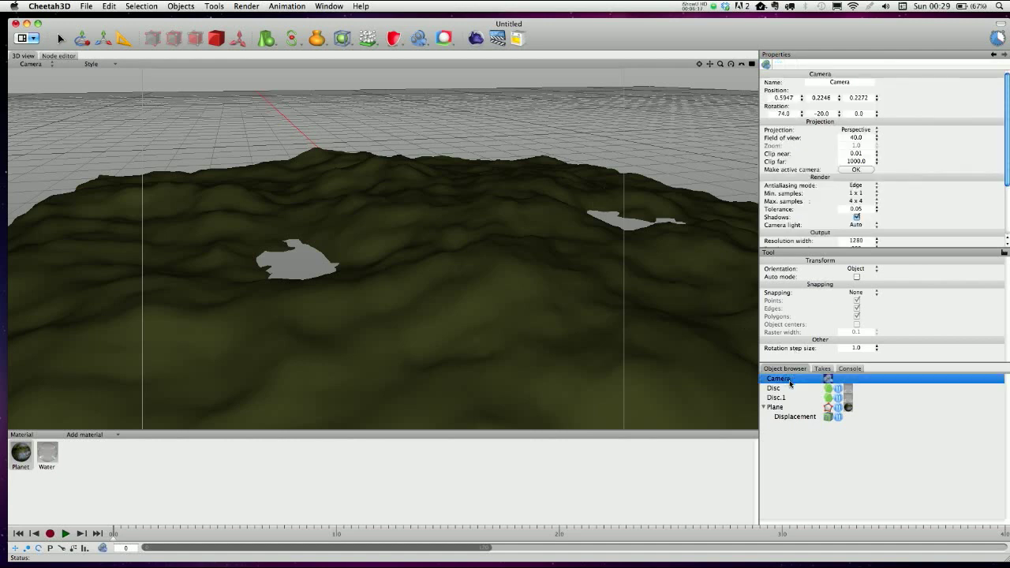
Add a Sky Light, set its time to 15:45 on 21/03, and select the camera.
click(418, 40)
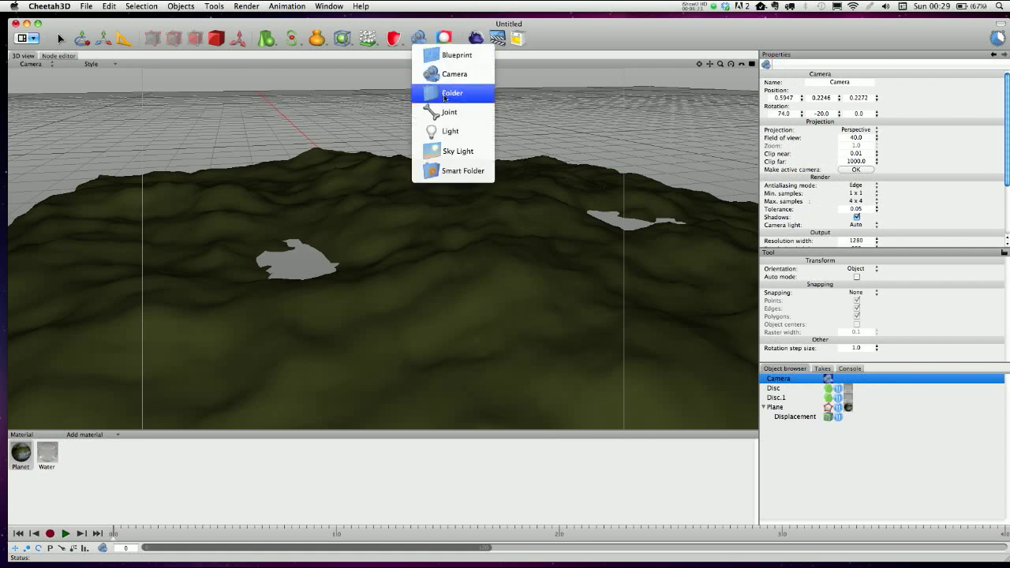
click(449, 150)
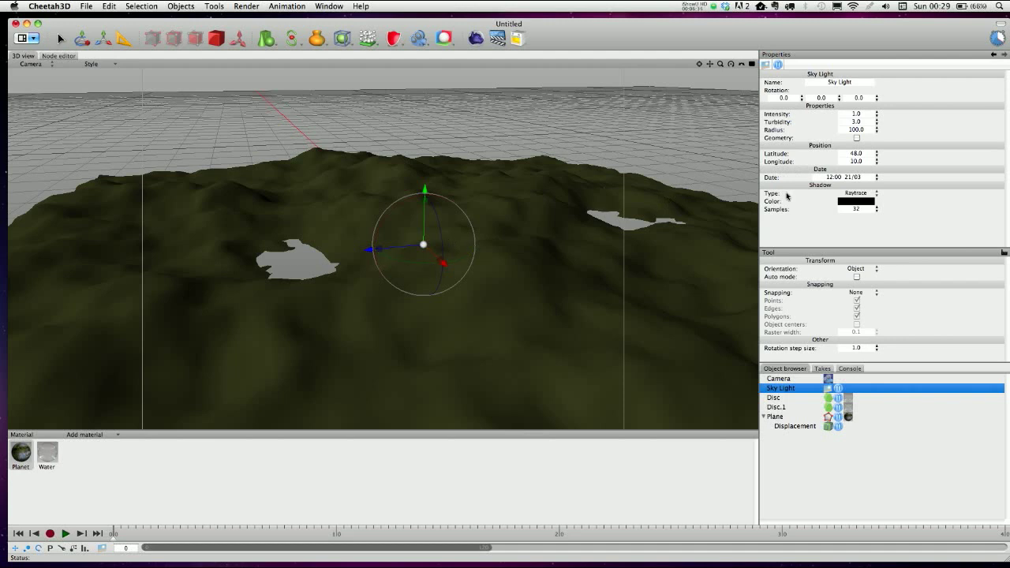
click(875, 175)
drag(875, 177, 875, 165)
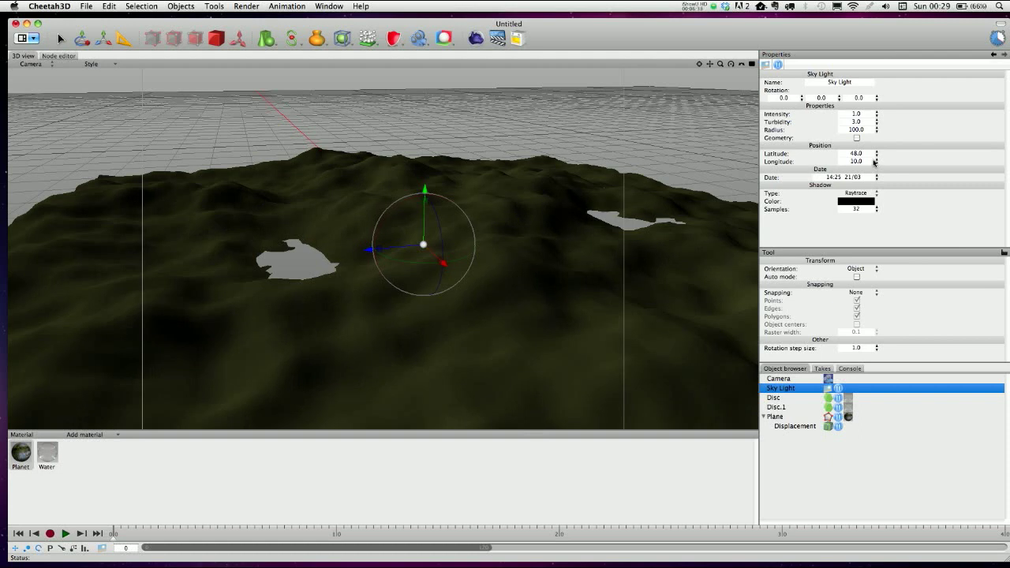
mouse_move(873, 159)
mouse_down()
mouse_move(867, 55)
mouse_move(870, 156)
mouse_up()
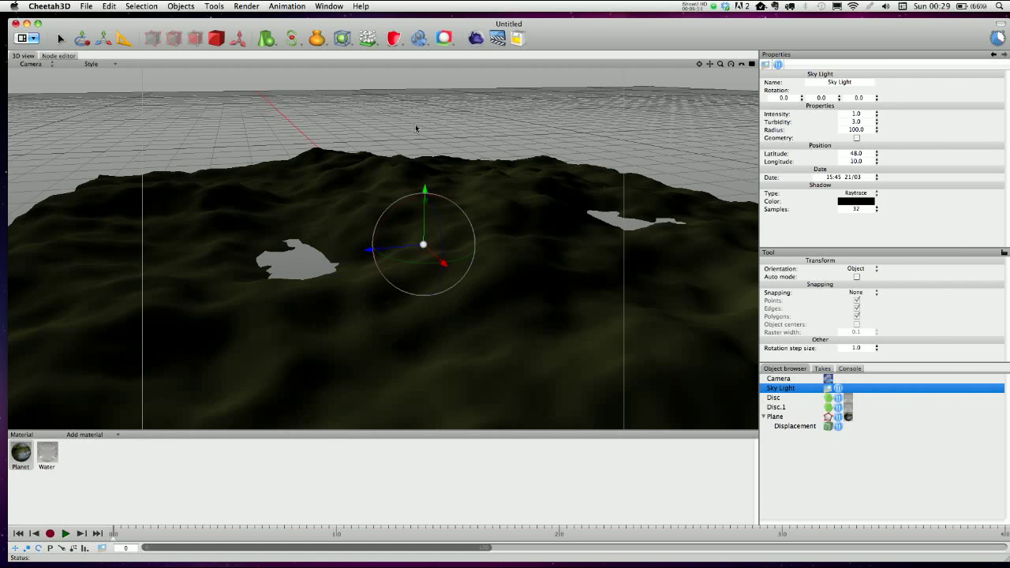
click(777, 379)
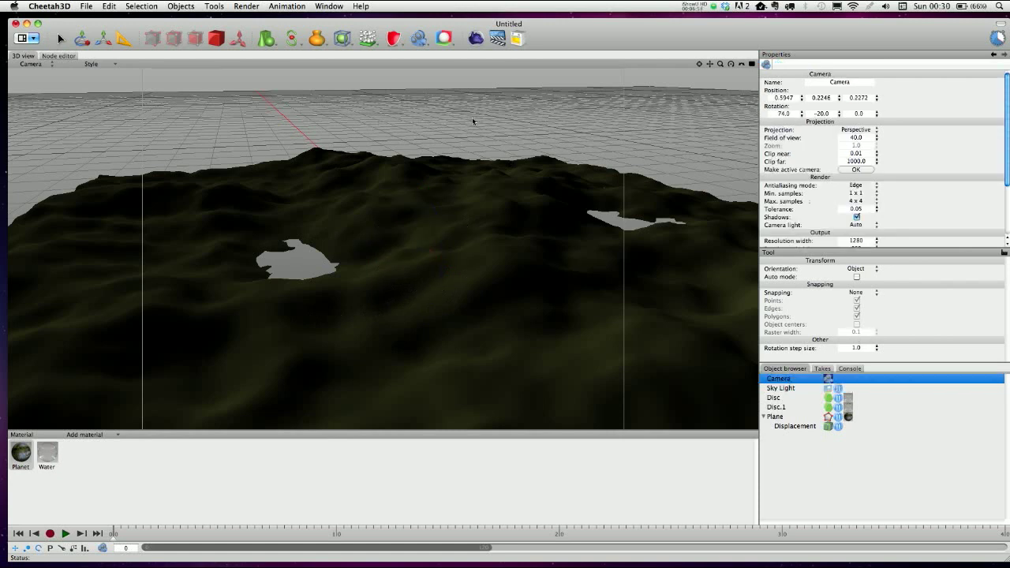
Add a Fog tag to the camera with density 0.8, toggling it off and on to compare.
click(444, 38)
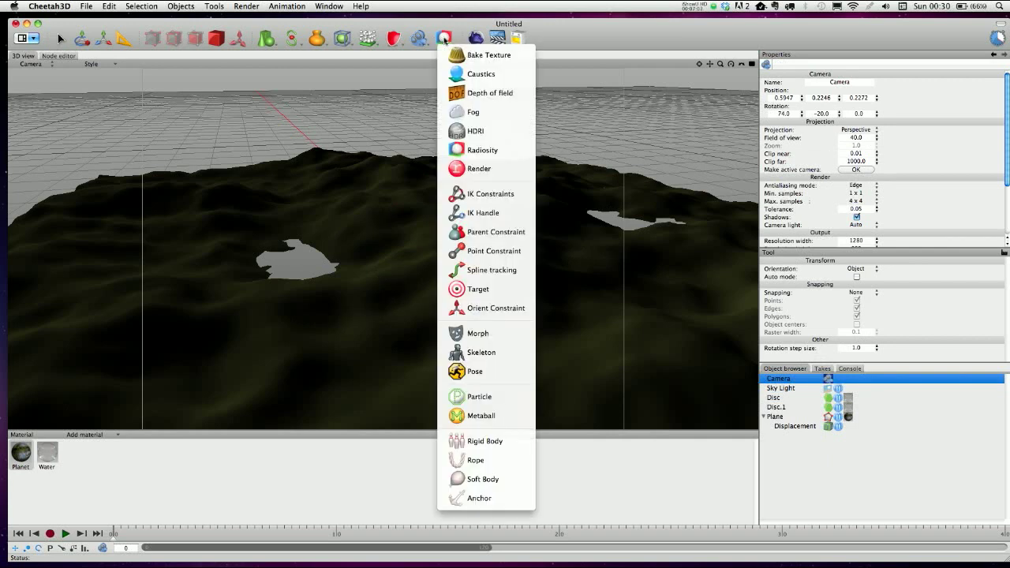
click(472, 109)
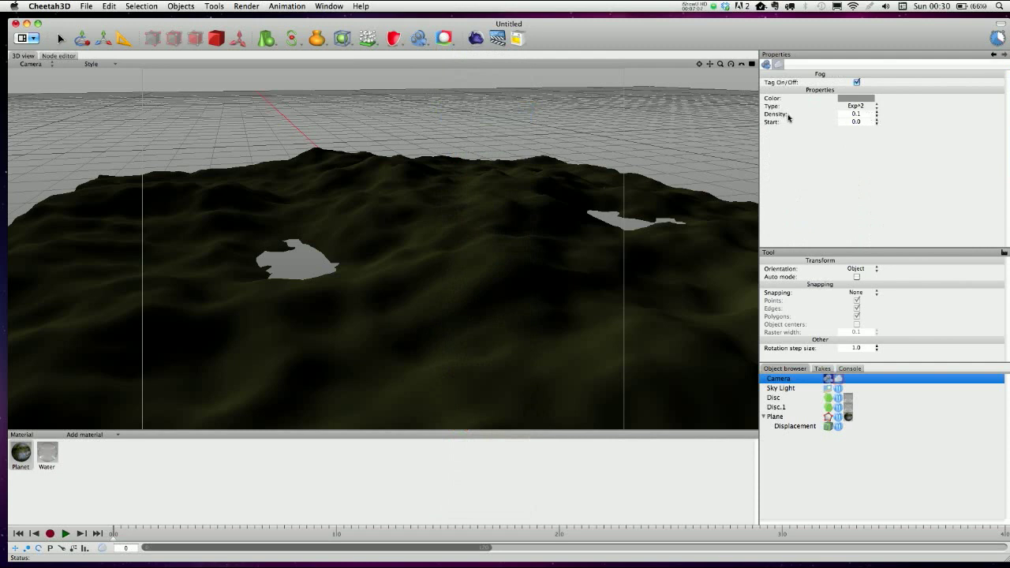
drag(877, 117, 873, 107)
click(858, 83)
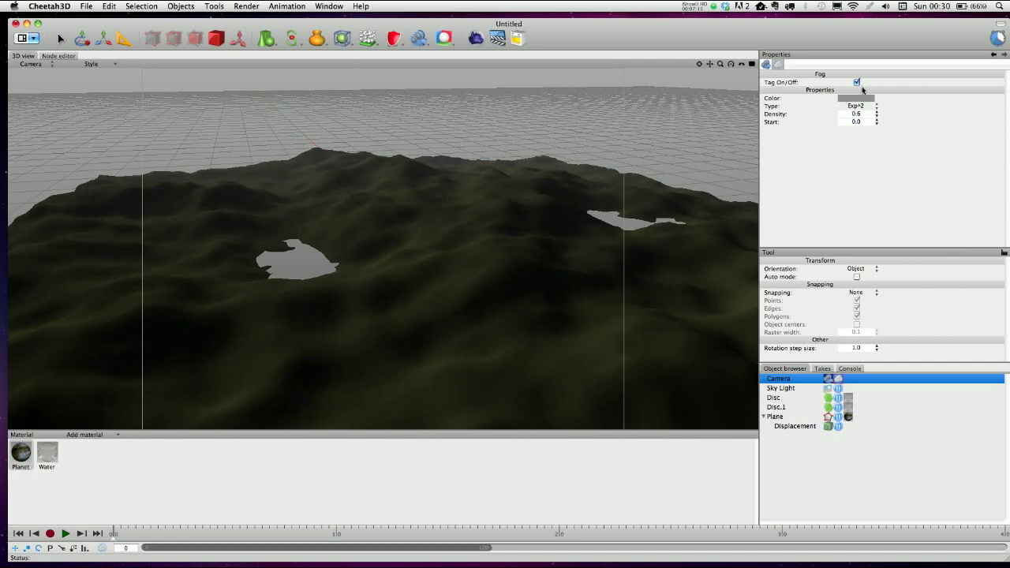
click(859, 82)
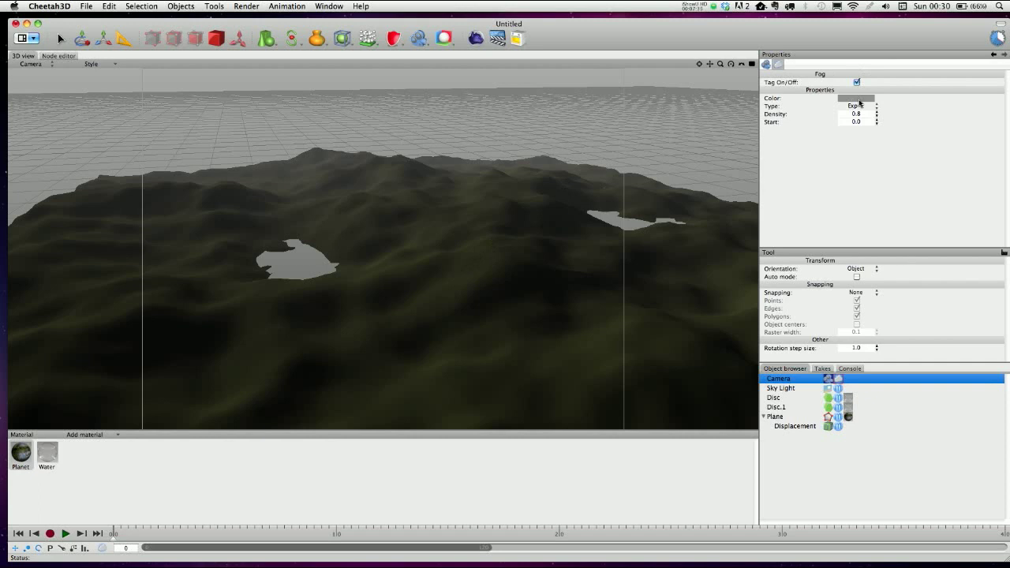
Open the fog's Colors panel and close it again without changes.
click(858, 98)
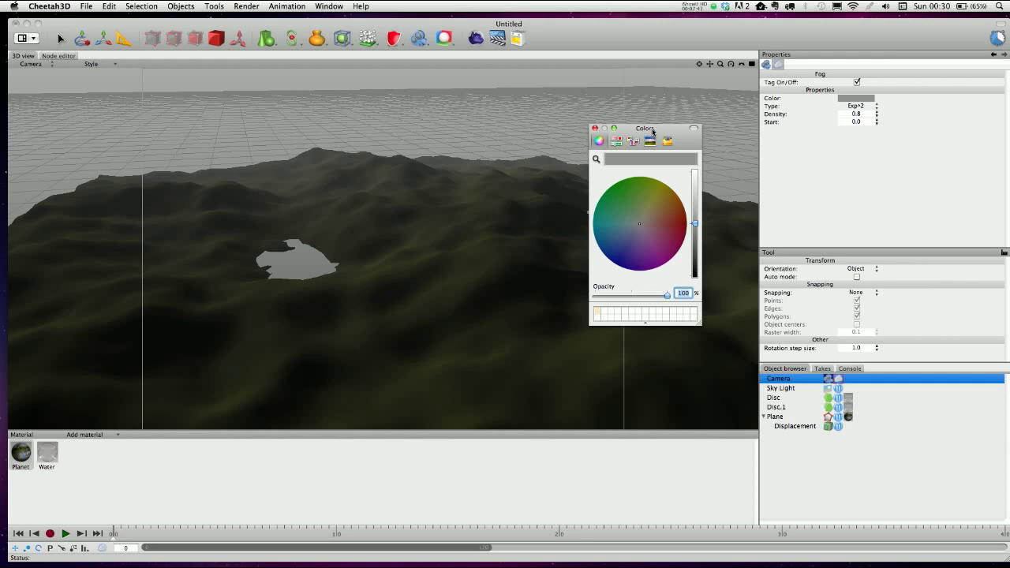
drag(653, 131, 771, 139)
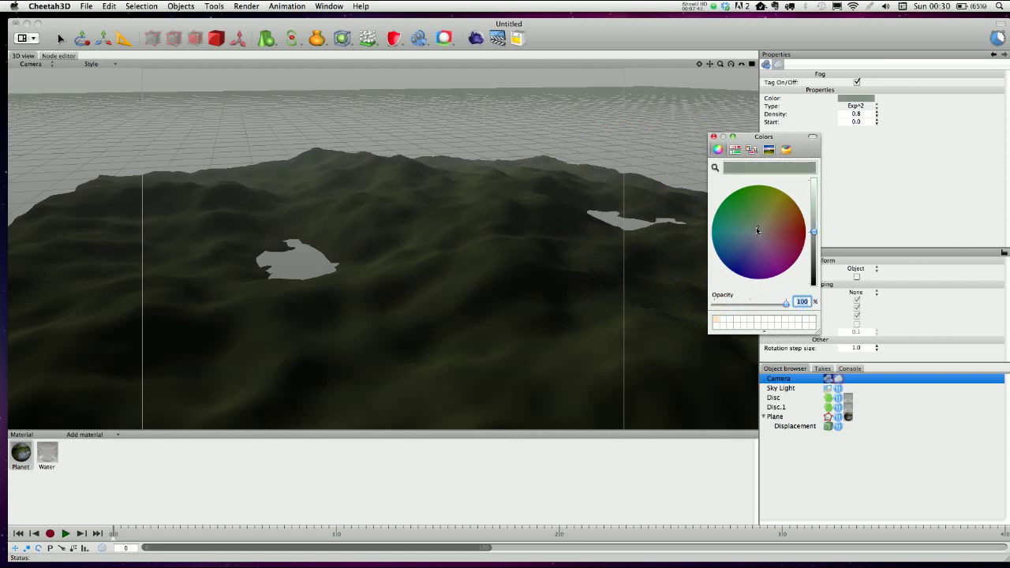
click(713, 135)
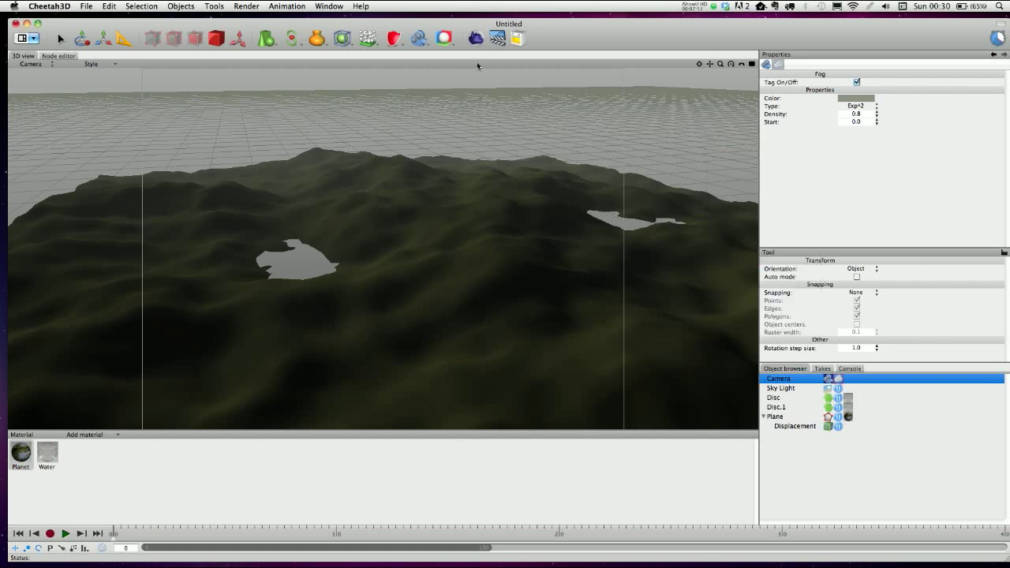
Start a test render, stop it, and close the Render Manager.
click(476, 38)
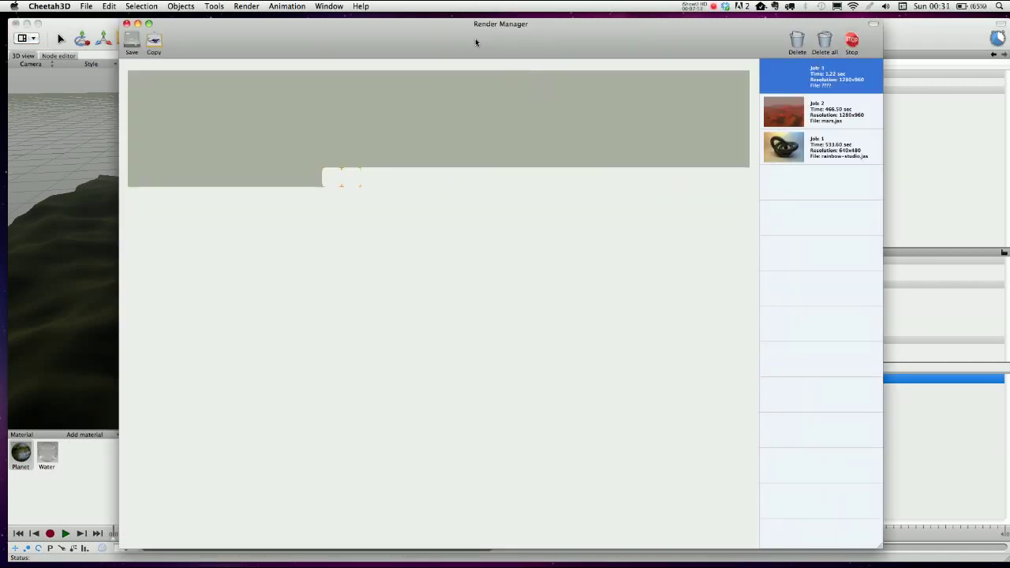
click(852, 42)
click(126, 24)
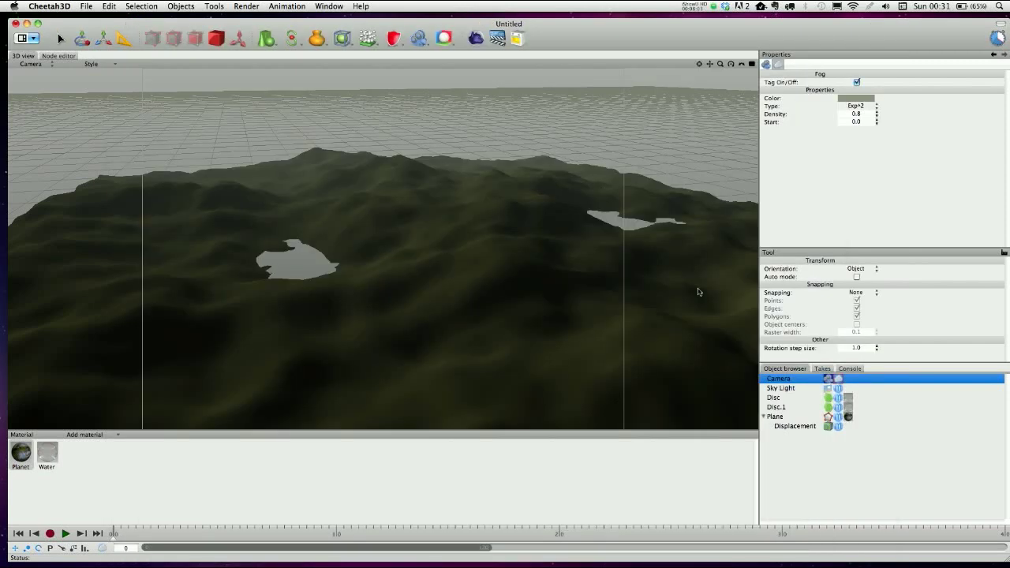
Set the camera resolution to 640 × 480 and start a render.
click(828, 380)
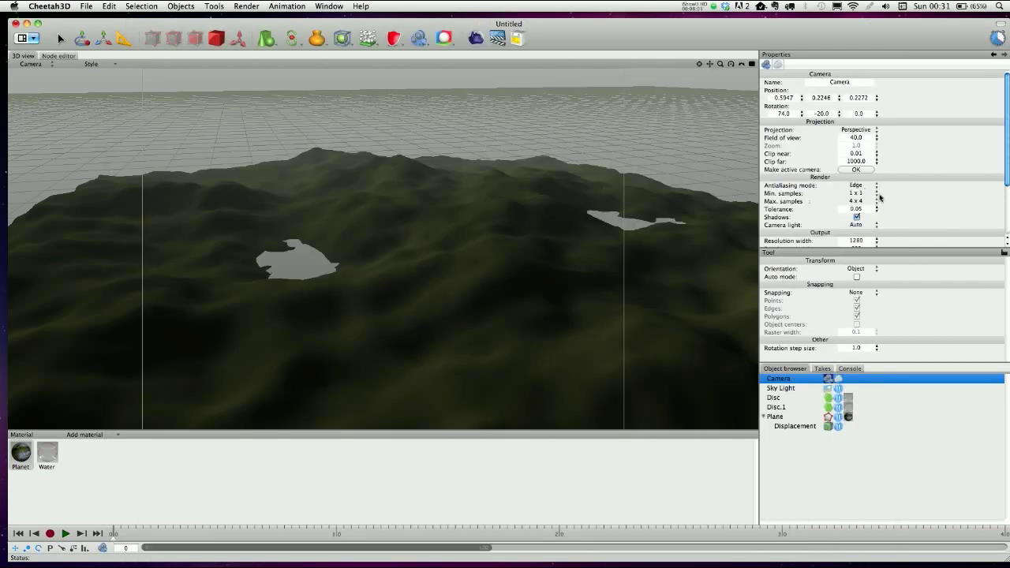
scroll(880, 197, down, 2)
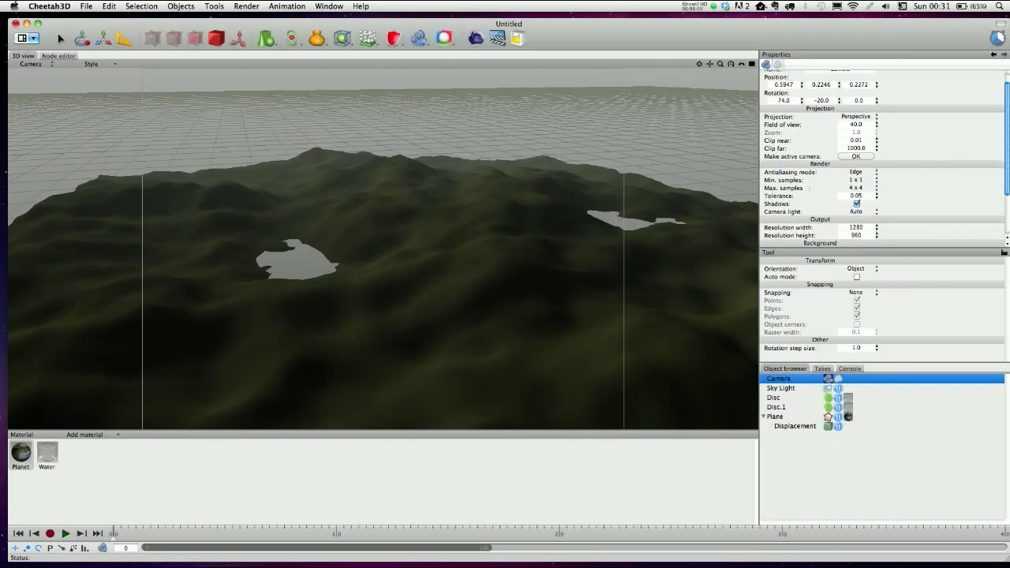
double_click(863, 227)
text(6)
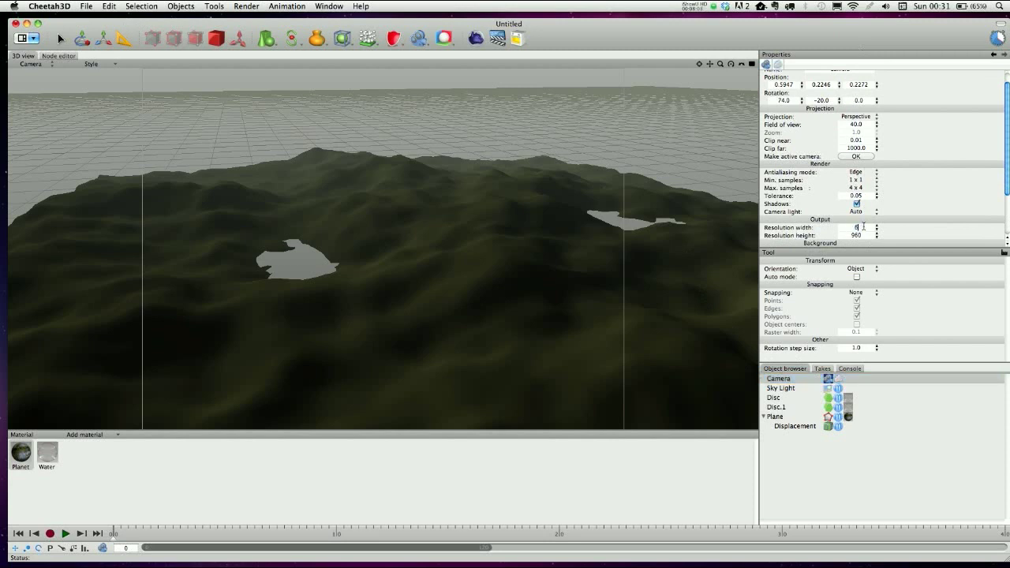
text(40)
key(Tab)
text(4)
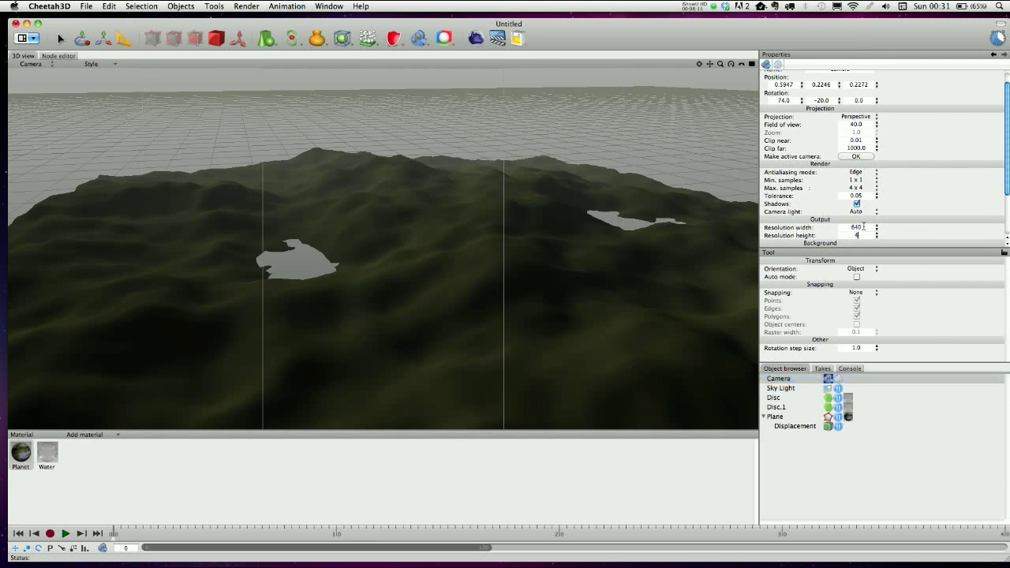
text(80)
key(Return)
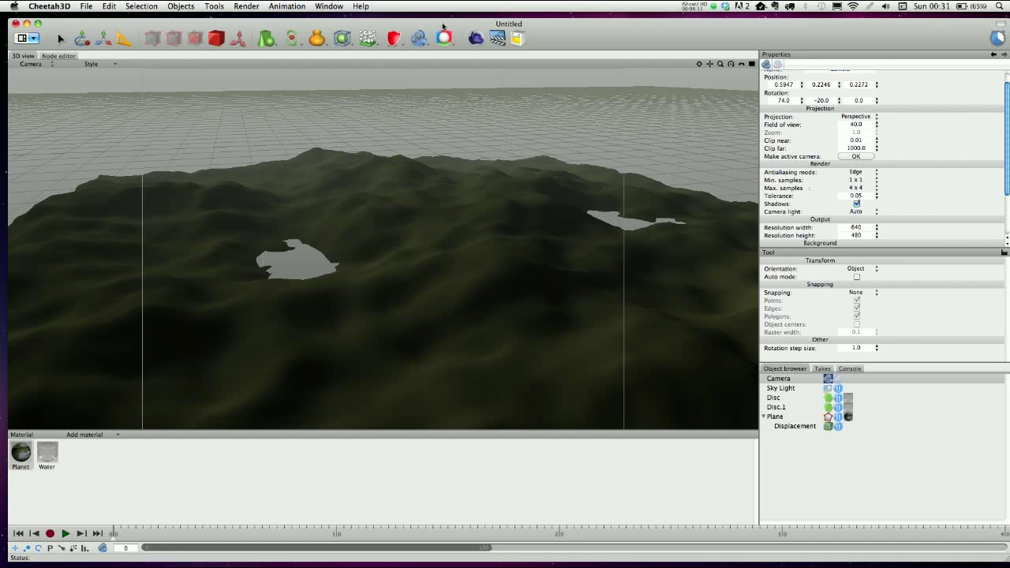
click(478, 41)
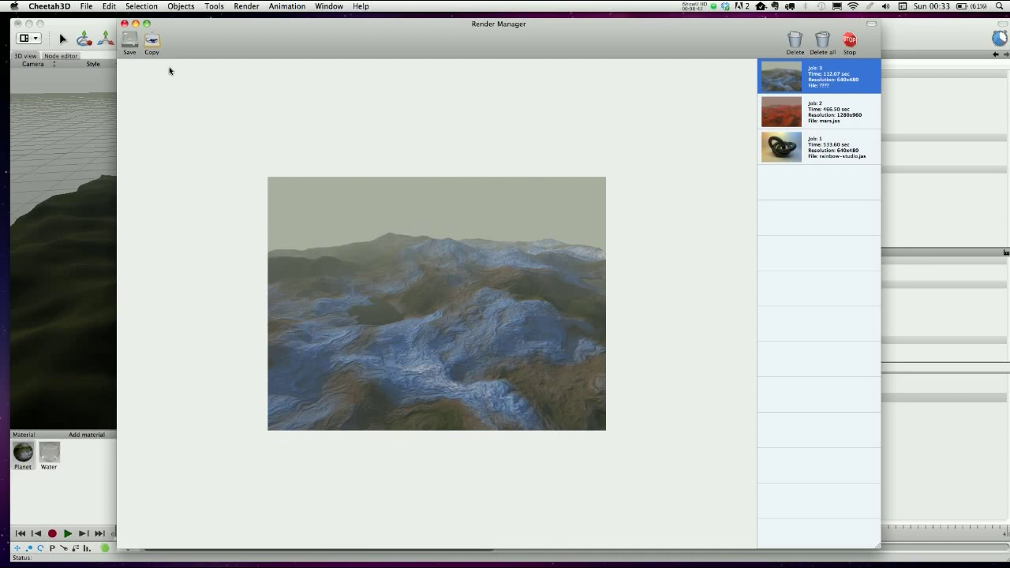
Close the Render Manager once the 640×480 render has finished.
click(123, 25)
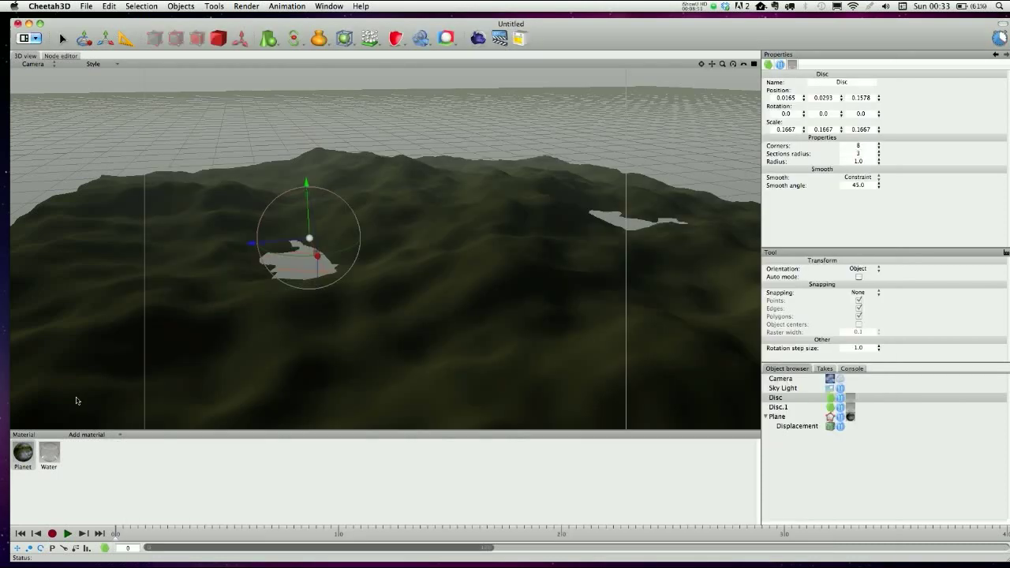
Open the Planet material's node graph and select its Gradient node.
click(24, 452)
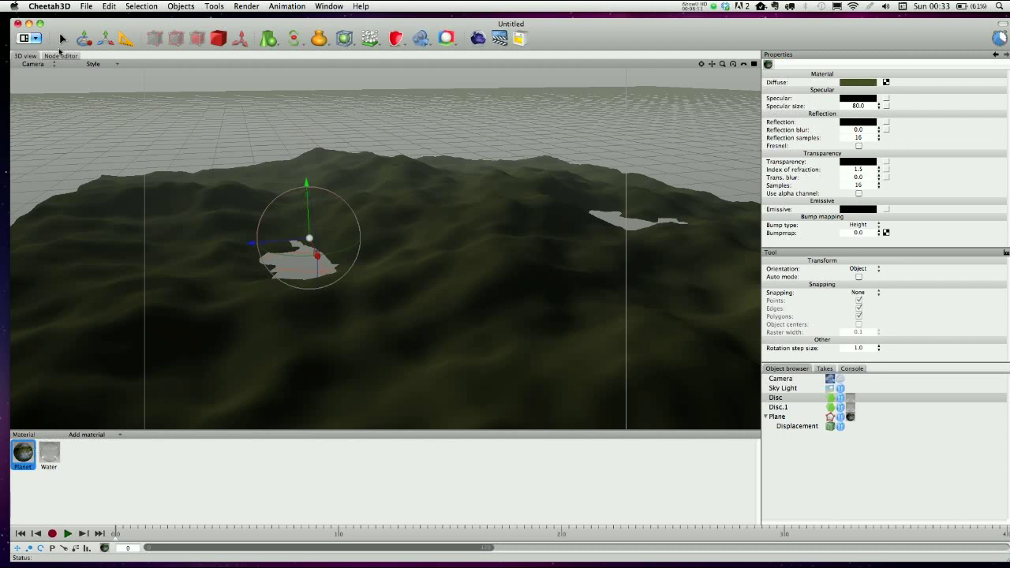
click(60, 56)
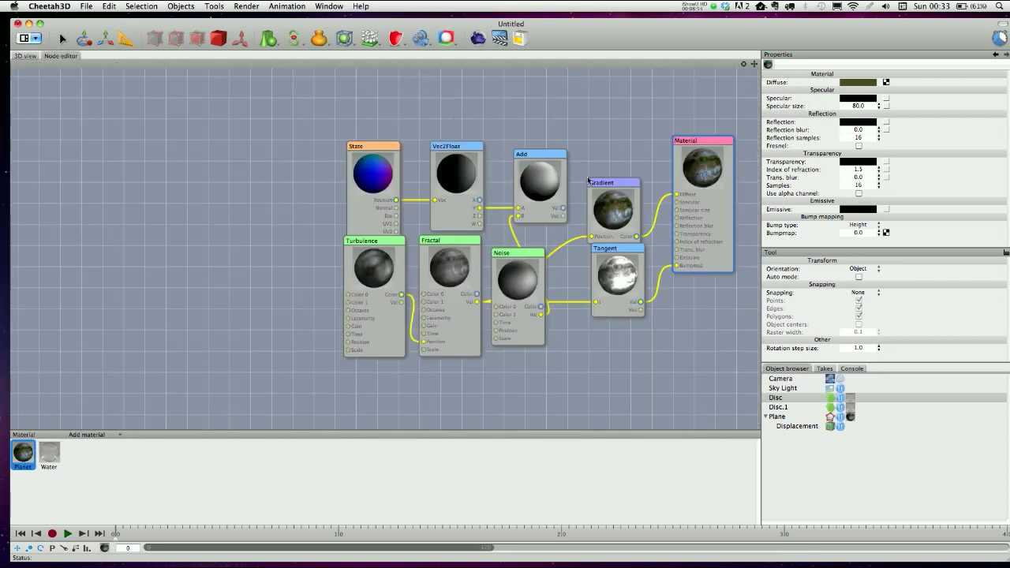
click(614, 189)
drag(616, 186, 616, 155)
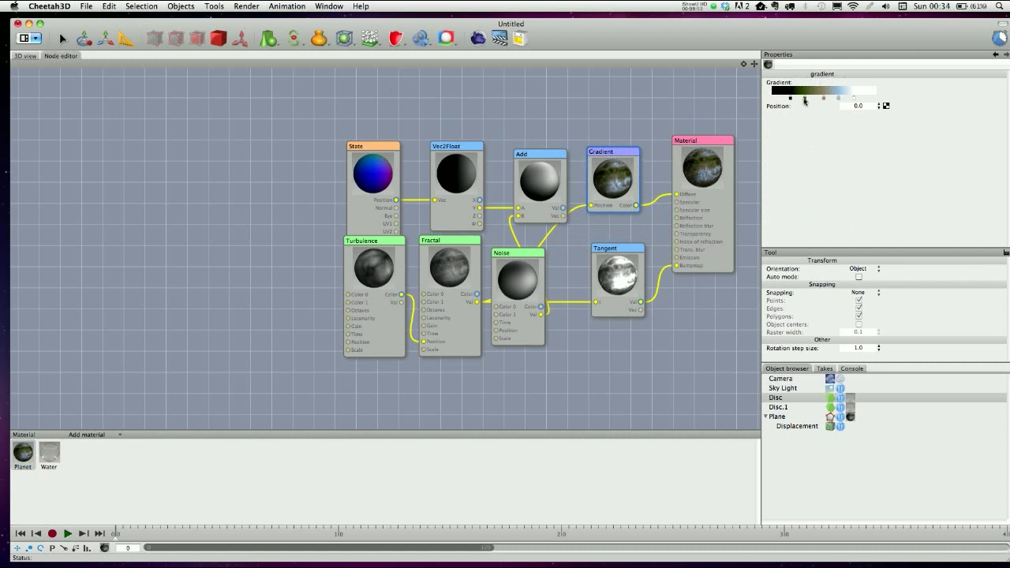
Recolour three gradient stops to dark brown, bright red and orange-brown.
double_click(805, 100)
drag(792, 214, 796, 217)
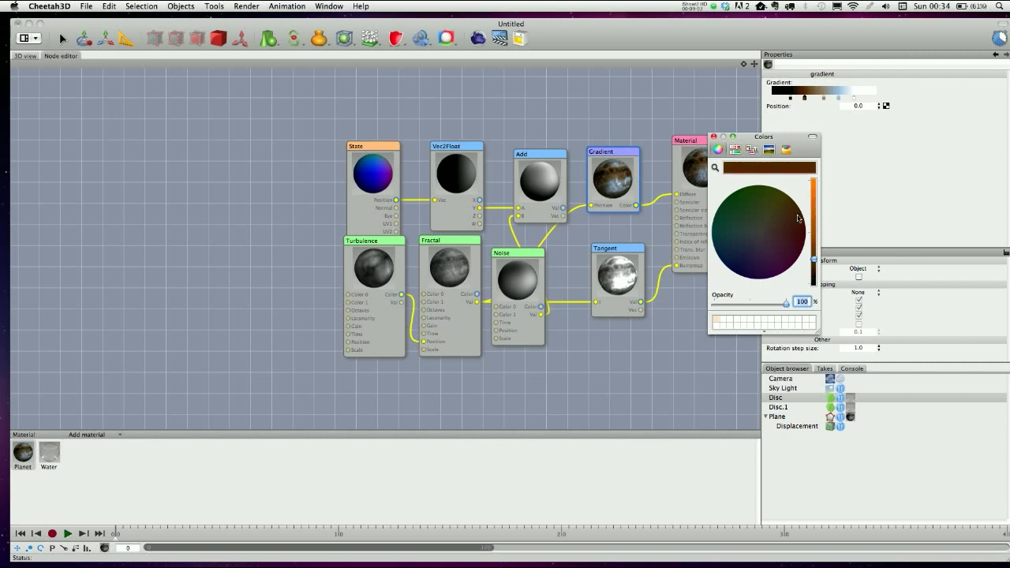
click(714, 137)
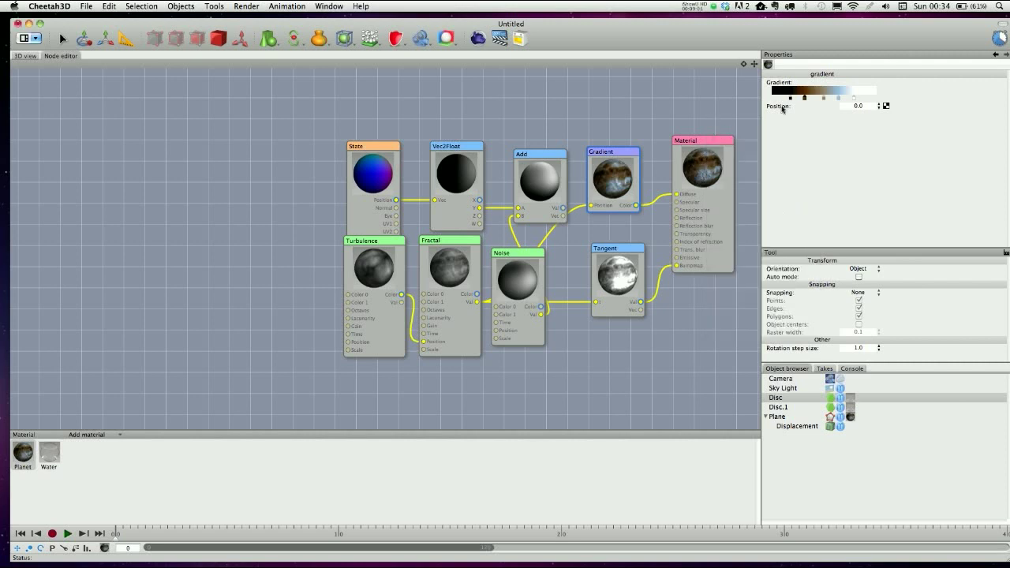
double_click(838, 98)
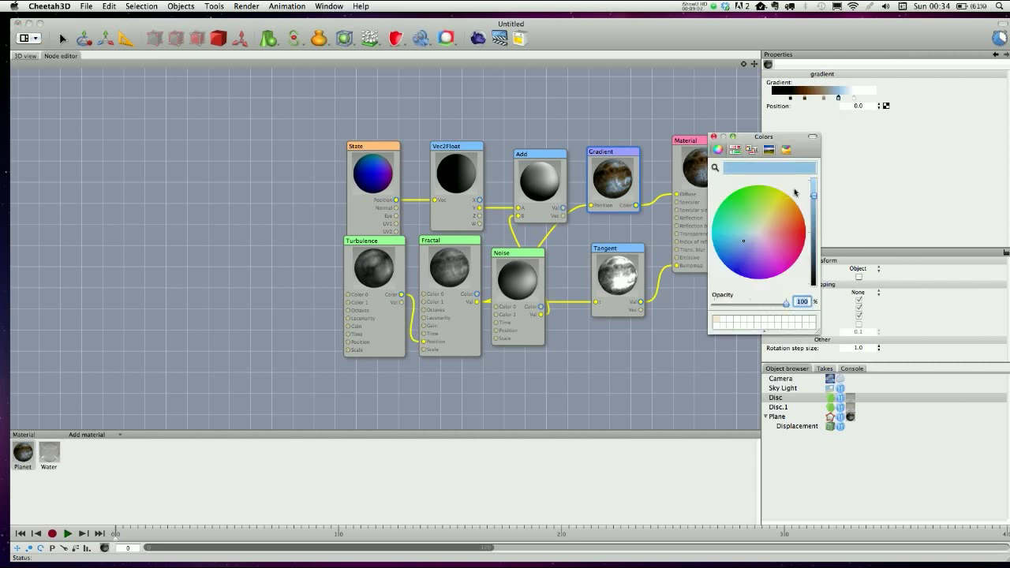
click(801, 229)
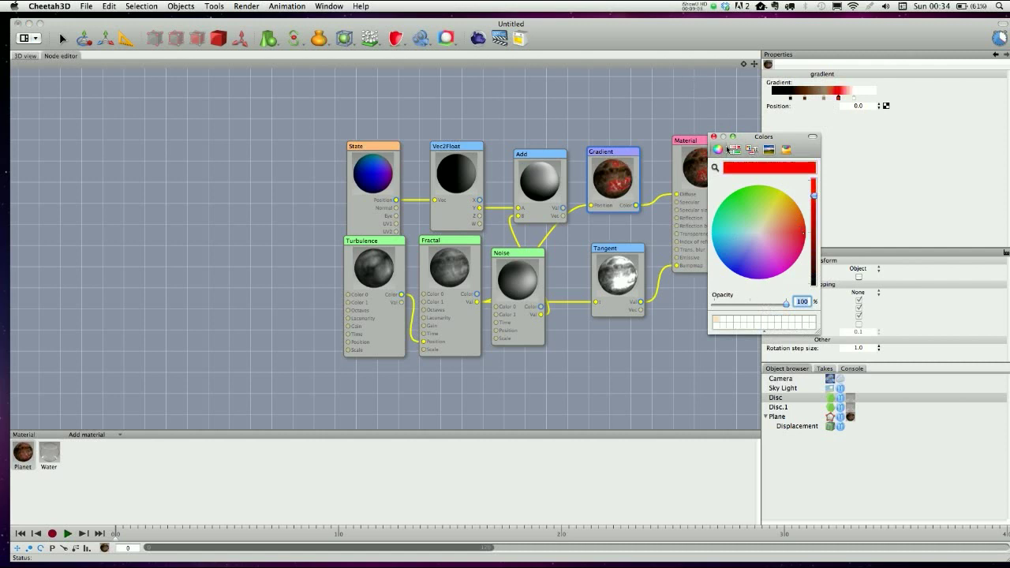
click(714, 137)
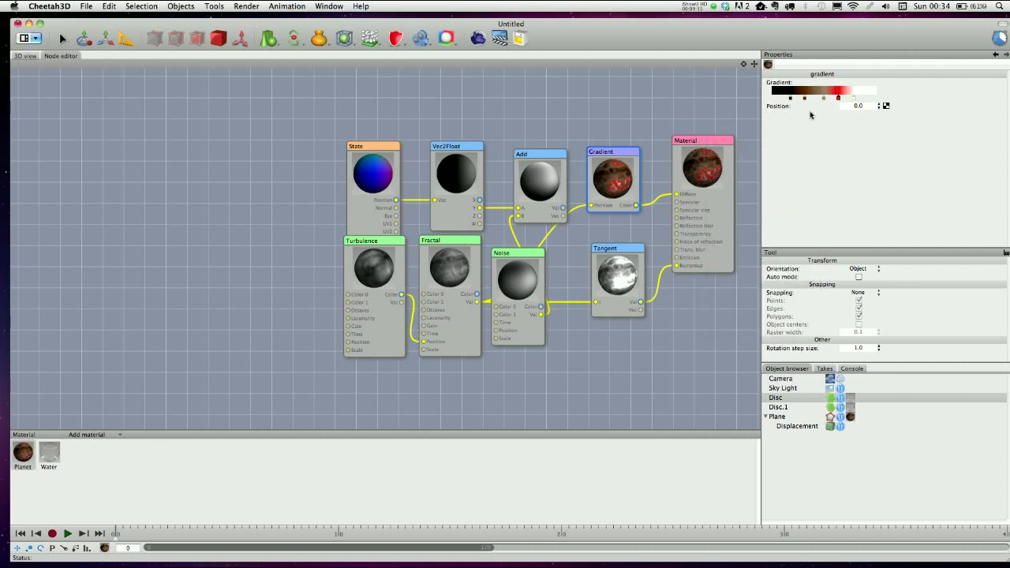
double_click(822, 98)
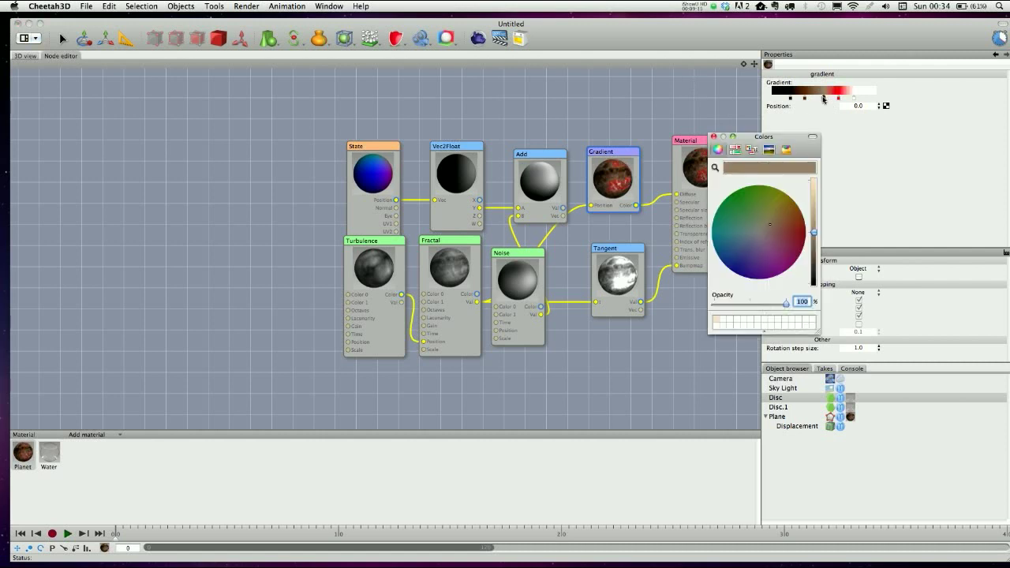
click(788, 227)
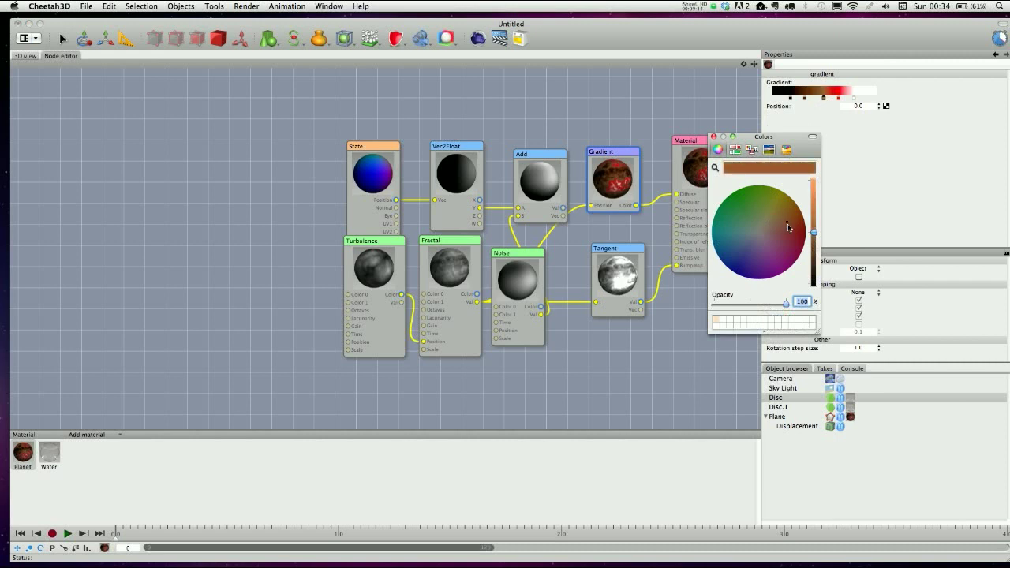
click(713, 136)
Turn the light stop dark red, darken the red stop slightly, and return to 3D view.
double_click(853, 99)
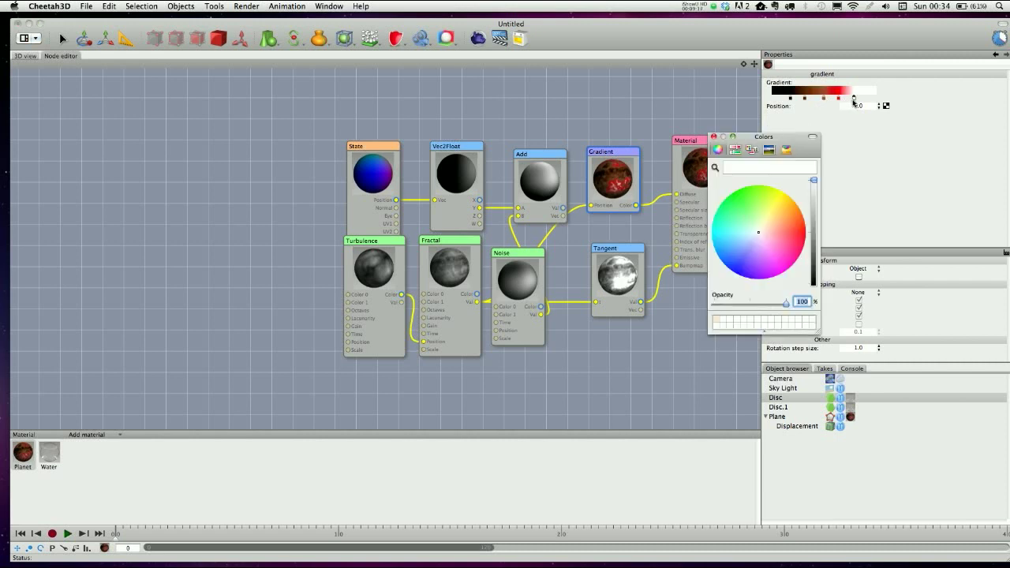
click(781, 219)
drag(791, 232, 813, 249)
click(813, 243)
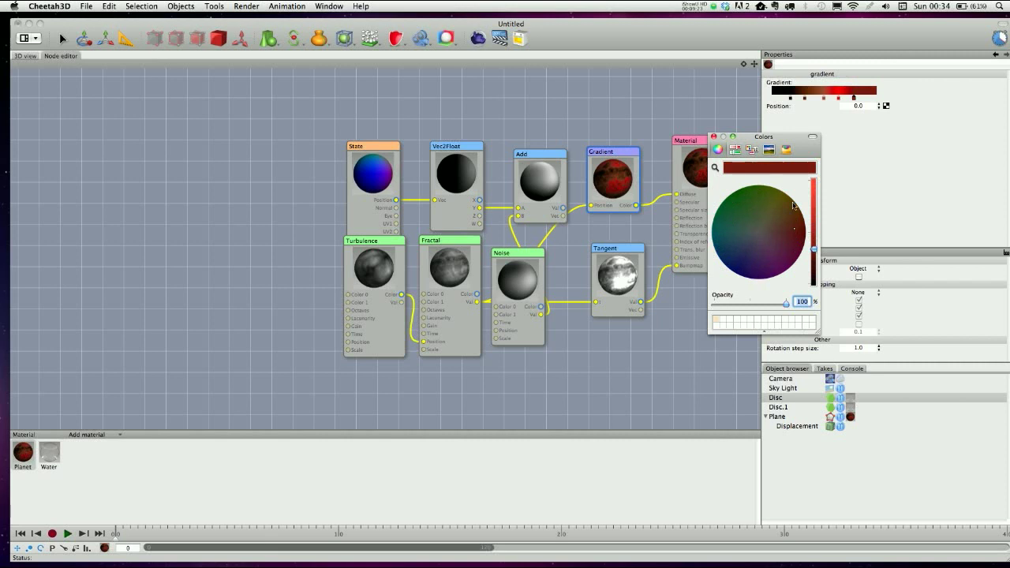
click(714, 137)
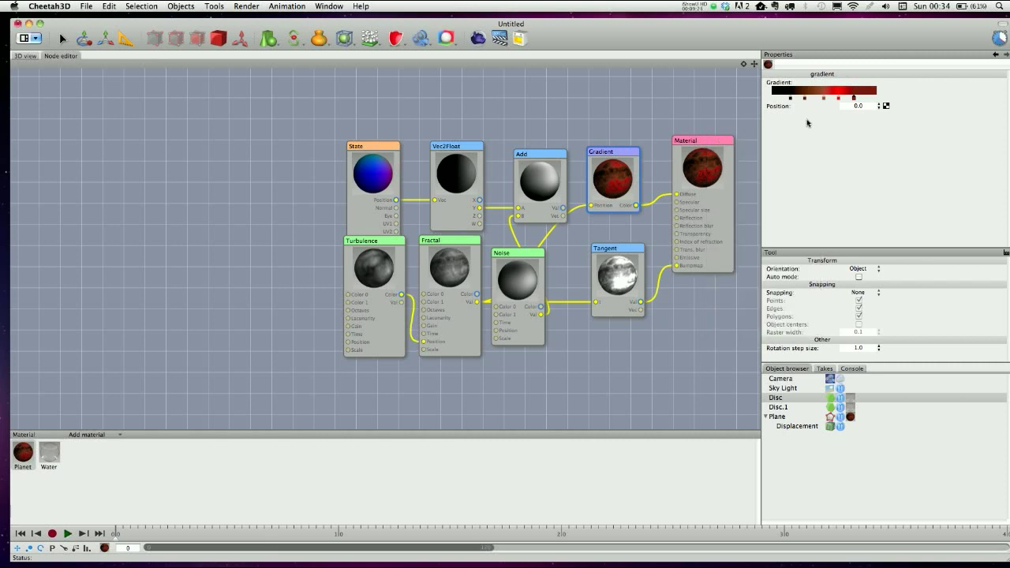
double_click(838, 98)
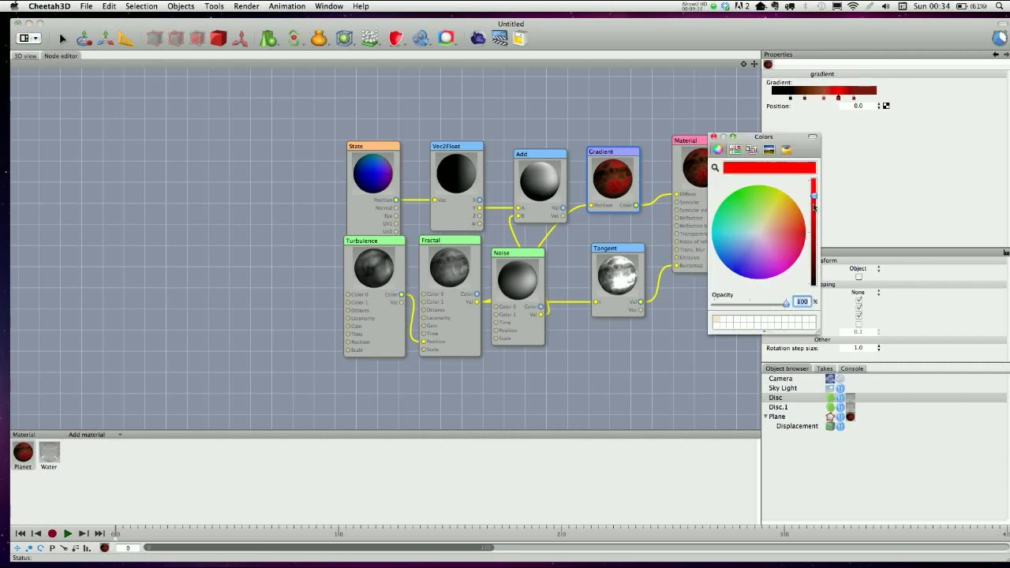
drag(813, 195, 813, 204)
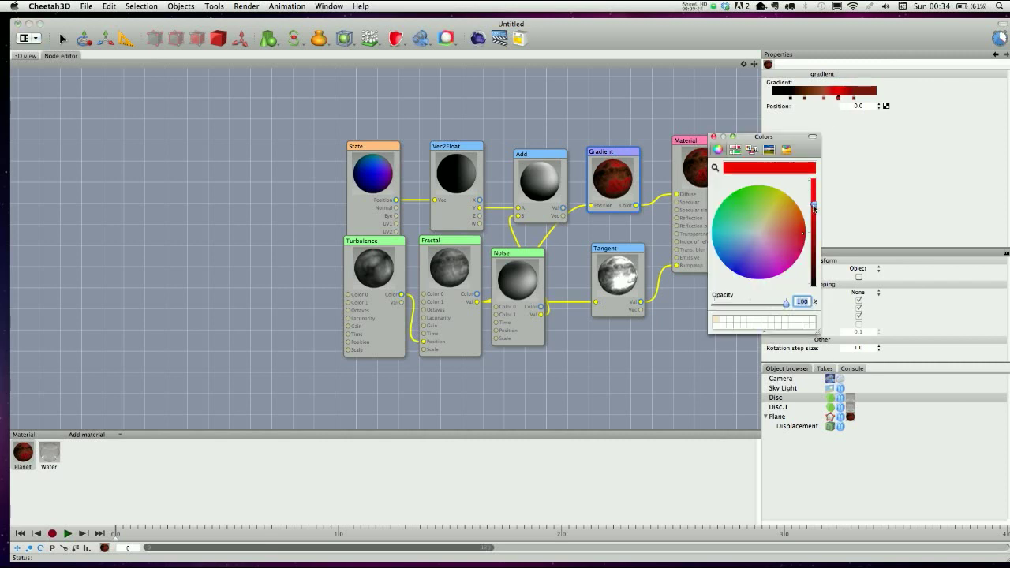
click(714, 138)
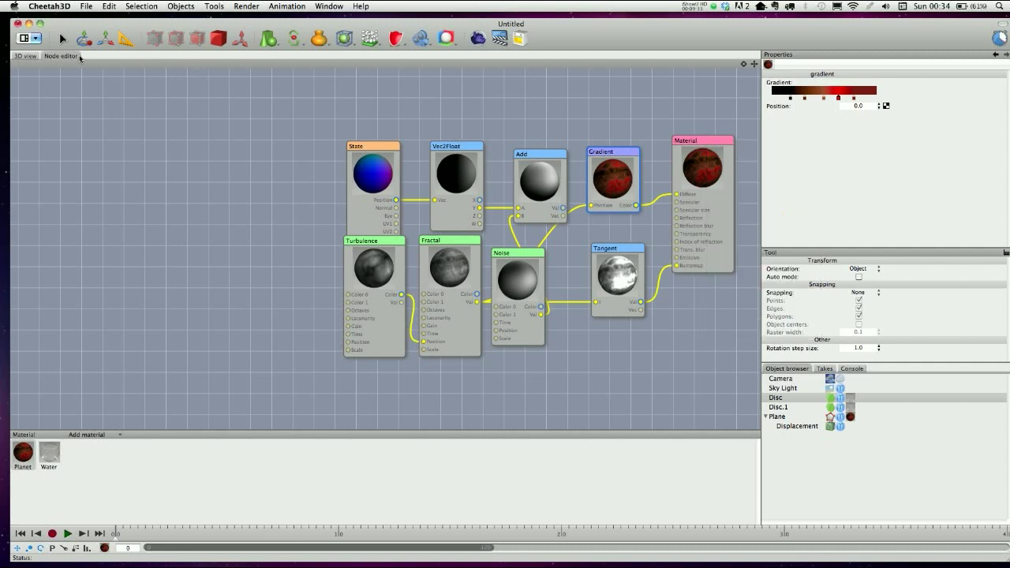
click(25, 57)
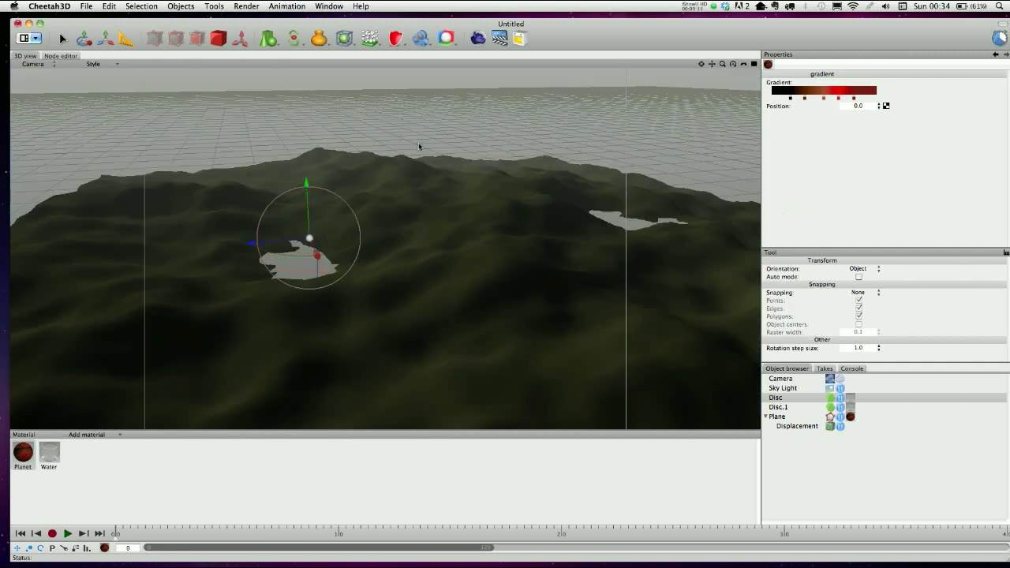
Select the camera and set its Fog colour to a light salmon-pink red.
click(513, 267)
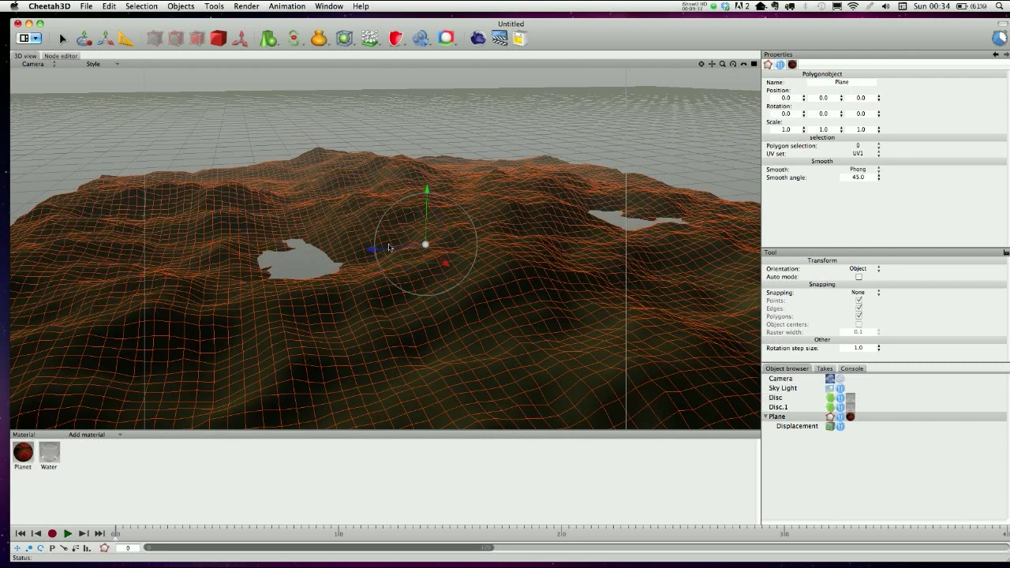
click(229, 126)
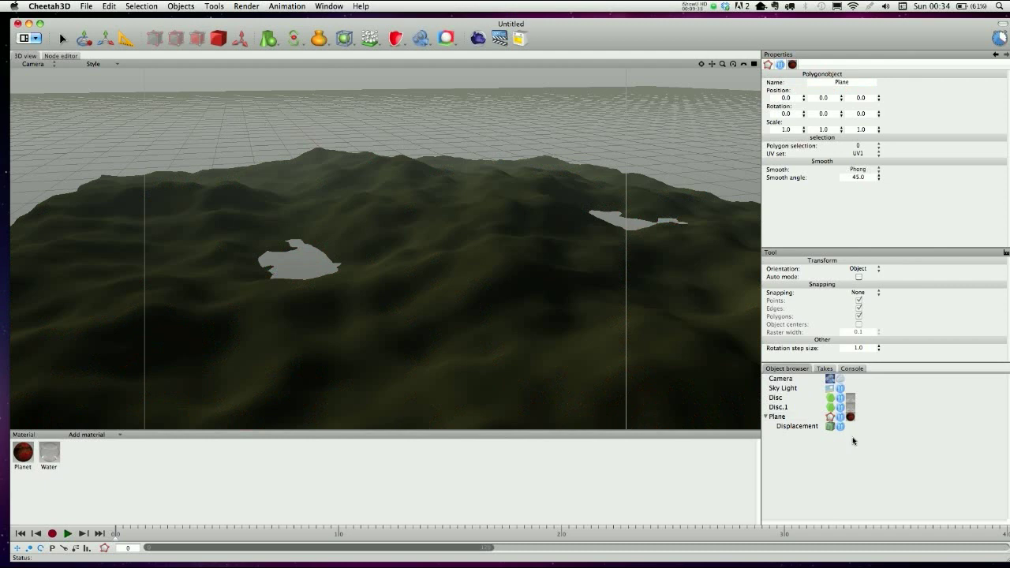
click(840, 382)
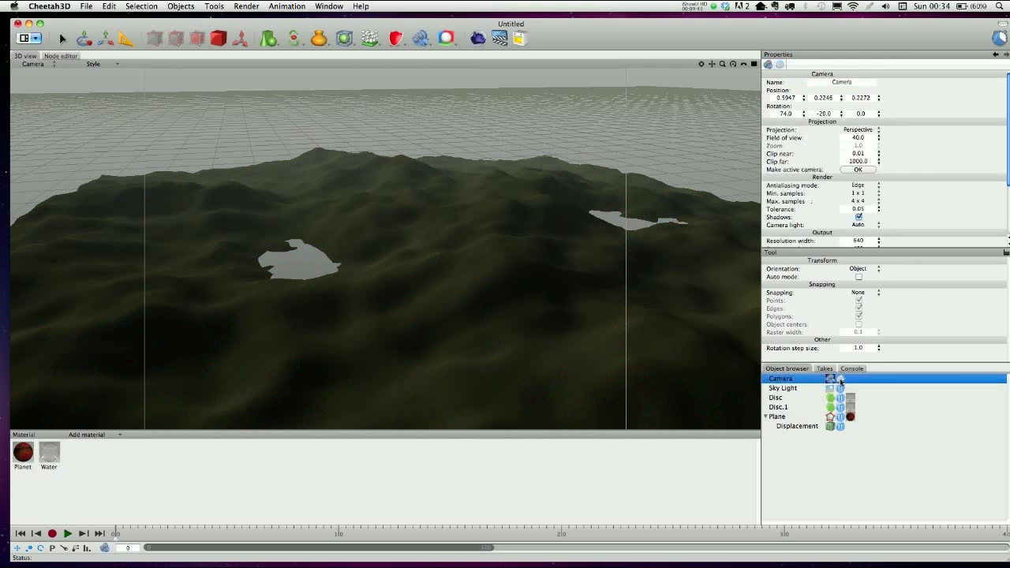
click(840, 380)
click(857, 98)
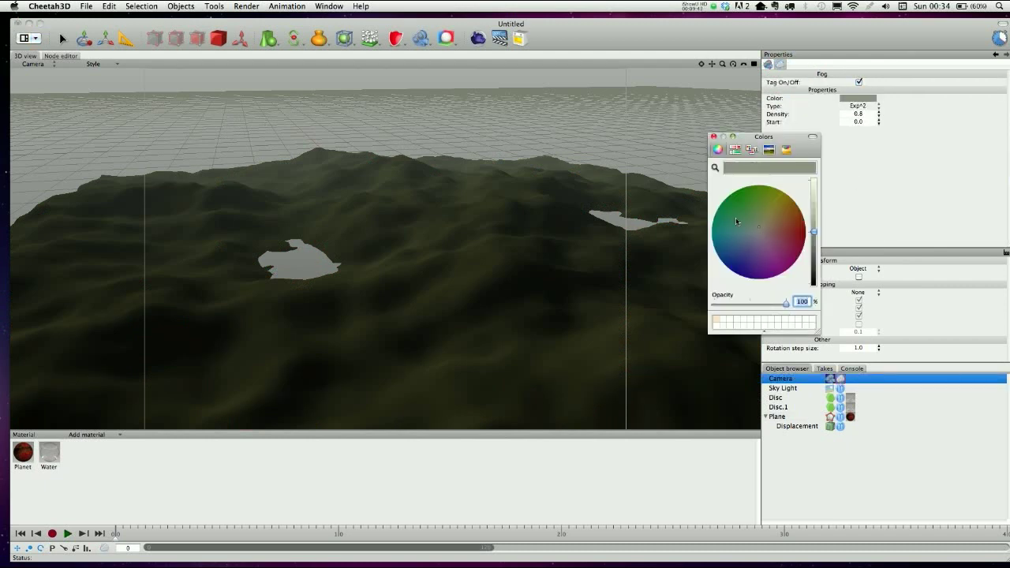
click(787, 230)
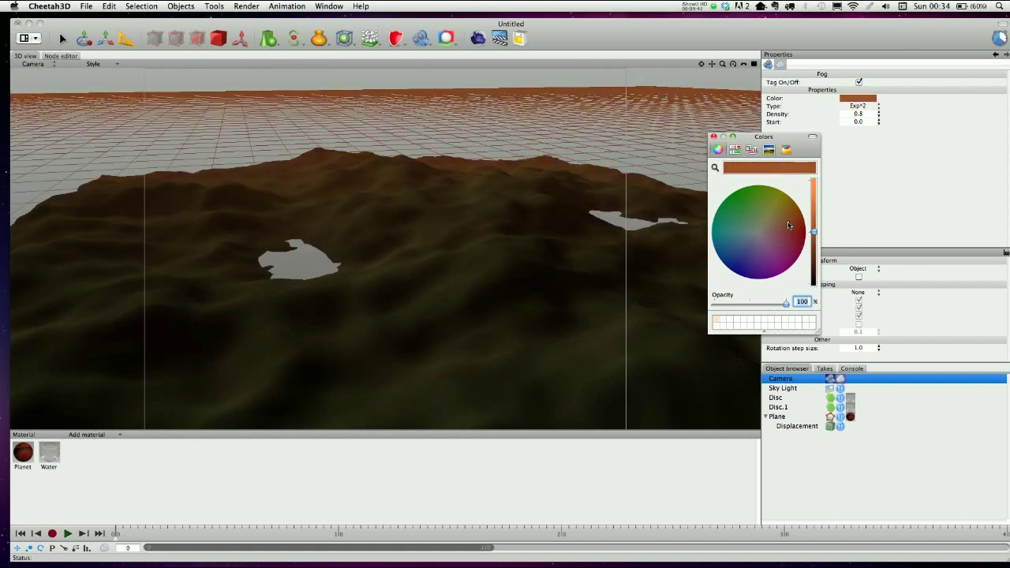
click(795, 228)
click(812, 210)
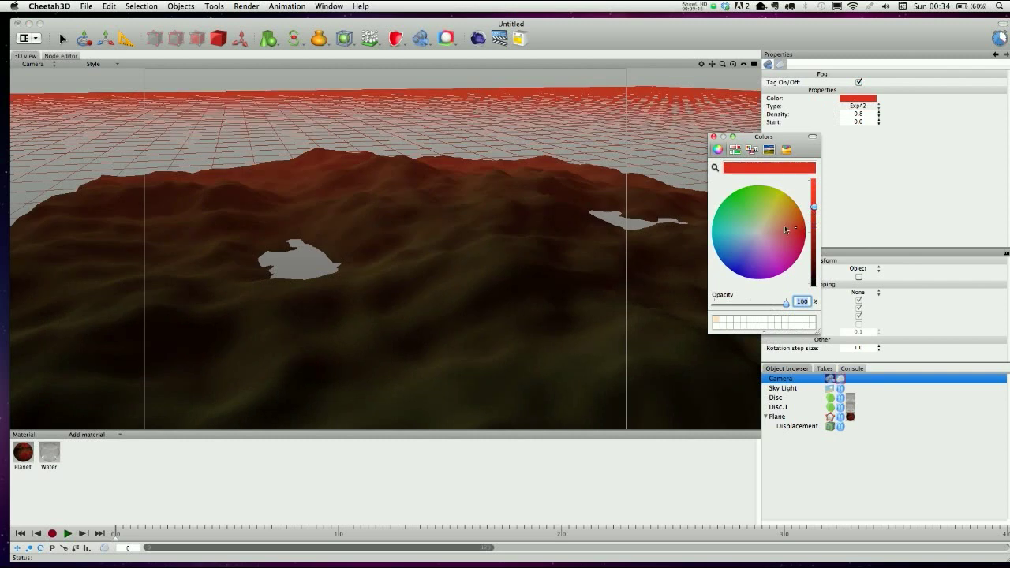
click(780, 233)
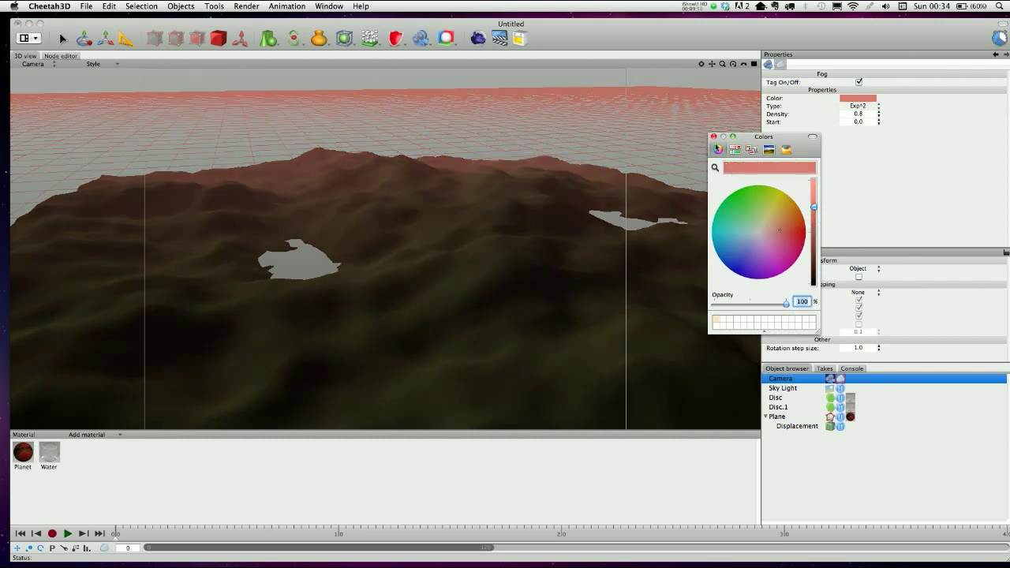
click(713, 136)
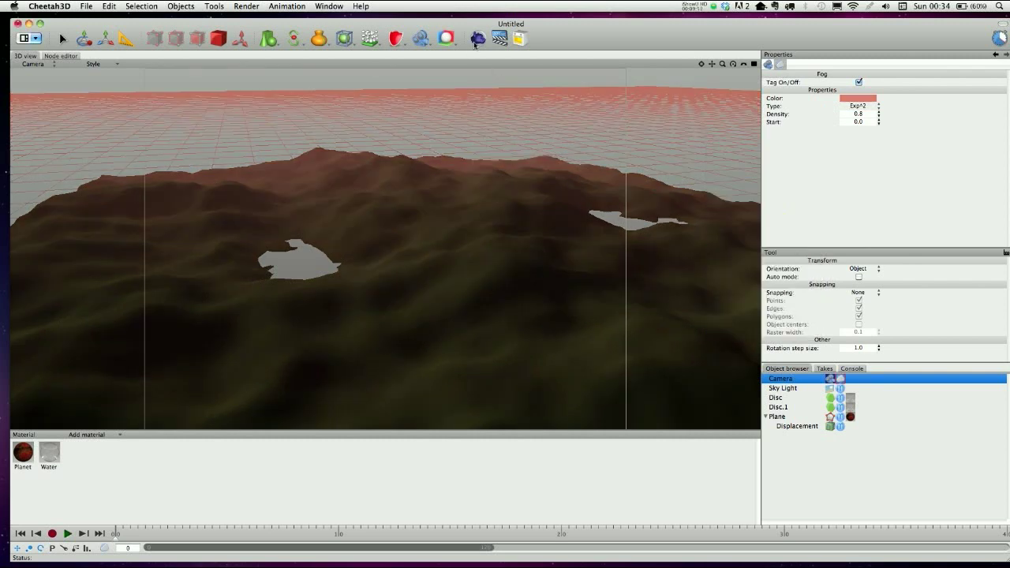
Render the red-fogged terrain at 1280×960 and close the Render Manager when done.
click(477, 40)
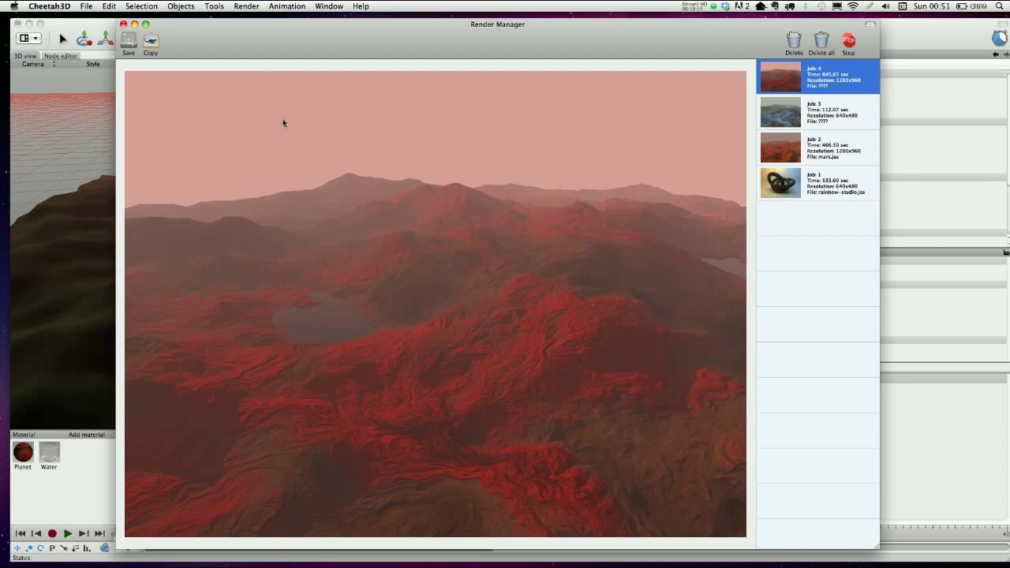
click(123, 24)
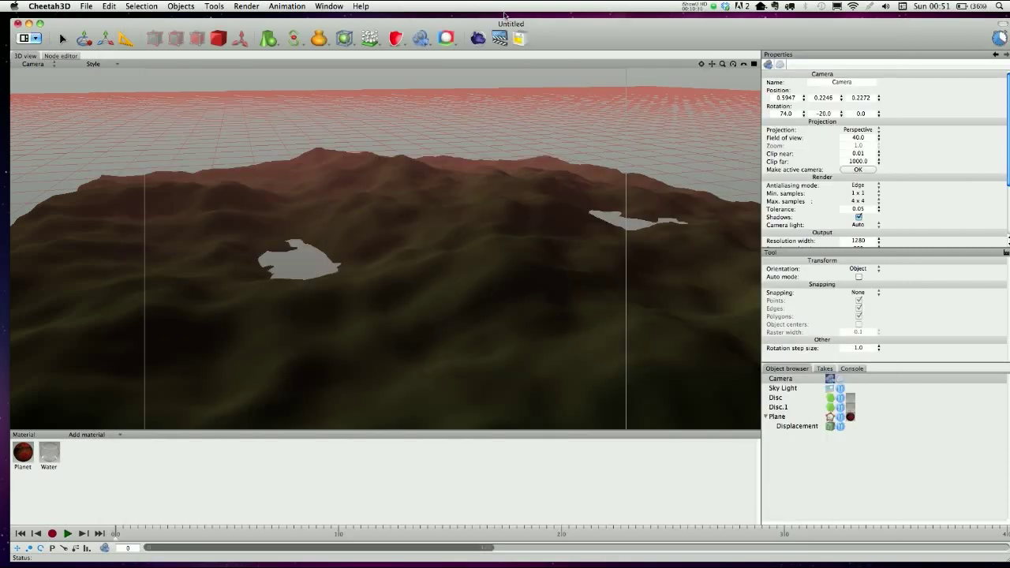
Raise the plane's Displacement offset from 0.11 to 0.23, then select the Sky Light.
click(520, 231)
click(582, 113)
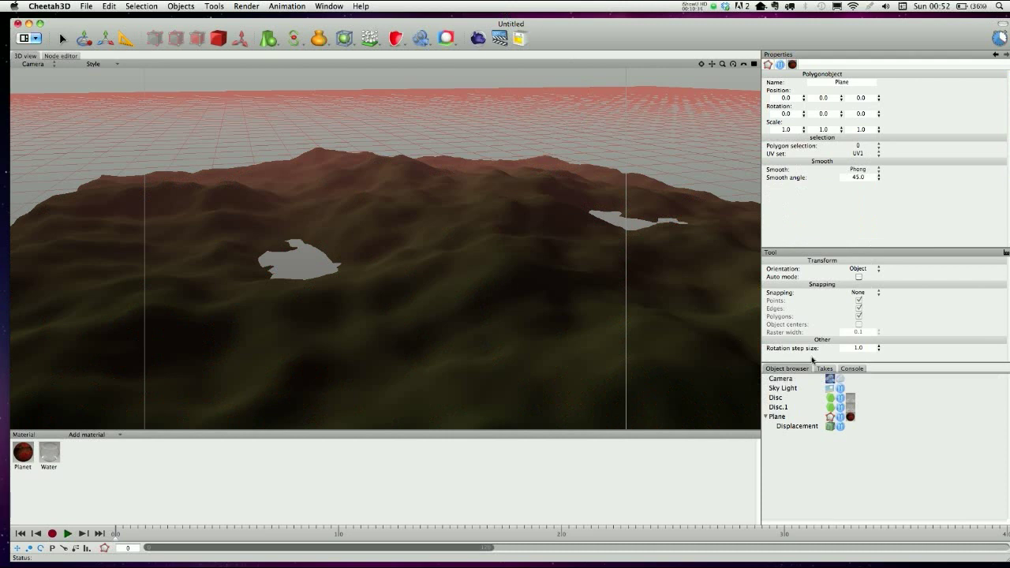
click(781, 416)
click(790, 427)
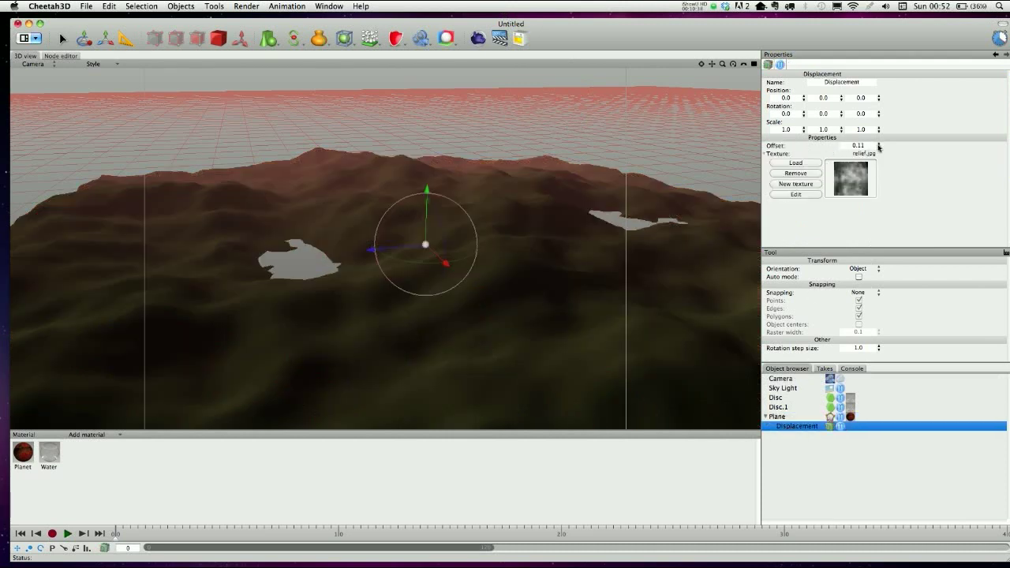
drag(877, 143, 876, 141)
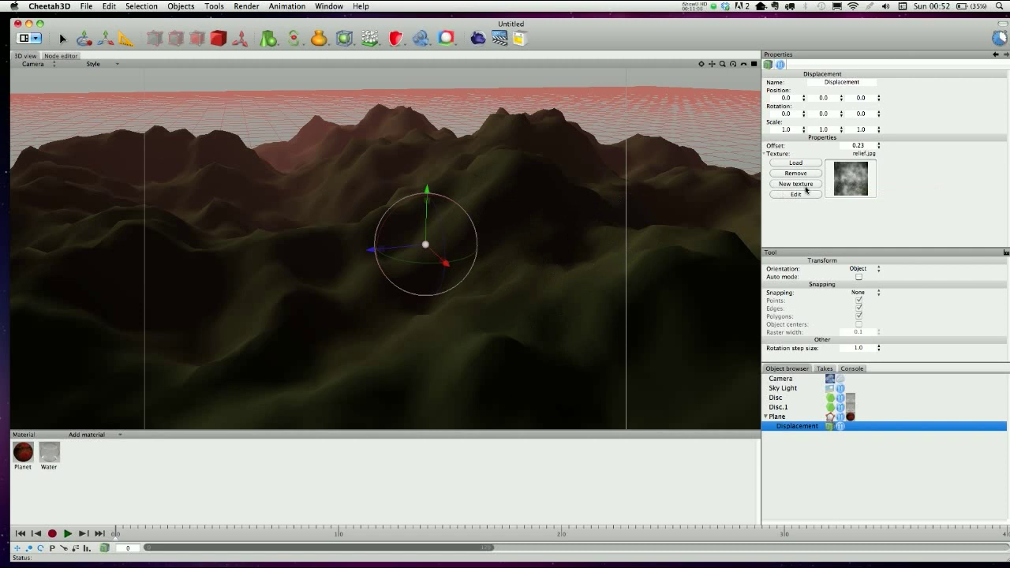
click(788, 388)
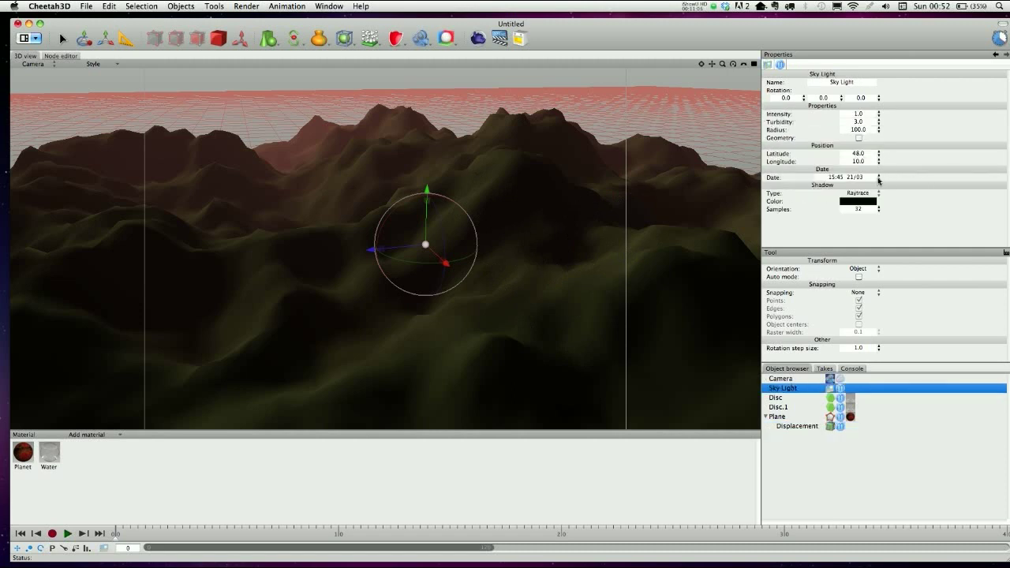
Move the Sky Light to 17:15, inspect the Planet Gradient node, and return to 3D view.
drag(878, 180, 878, 172)
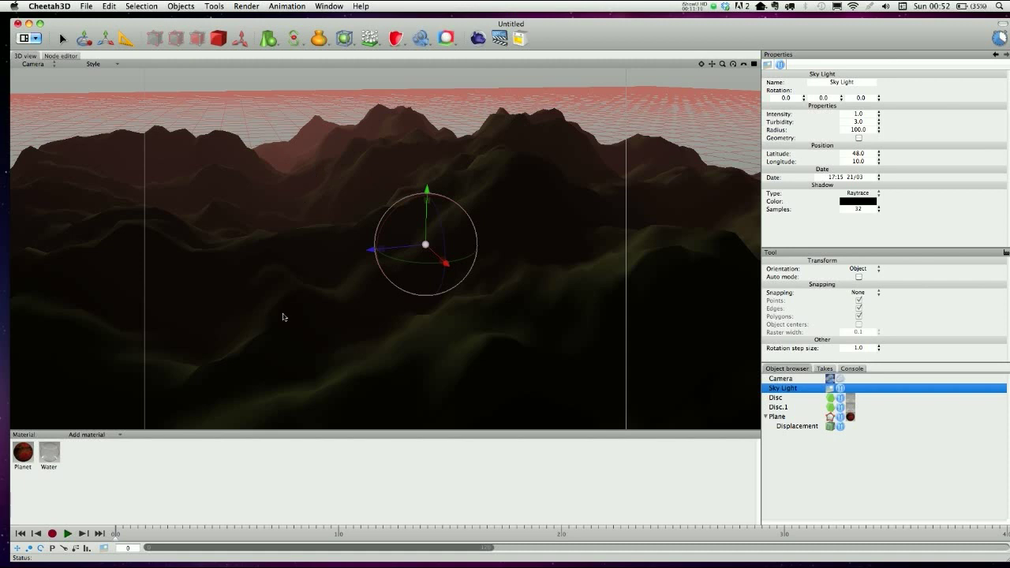
click(25, 452)
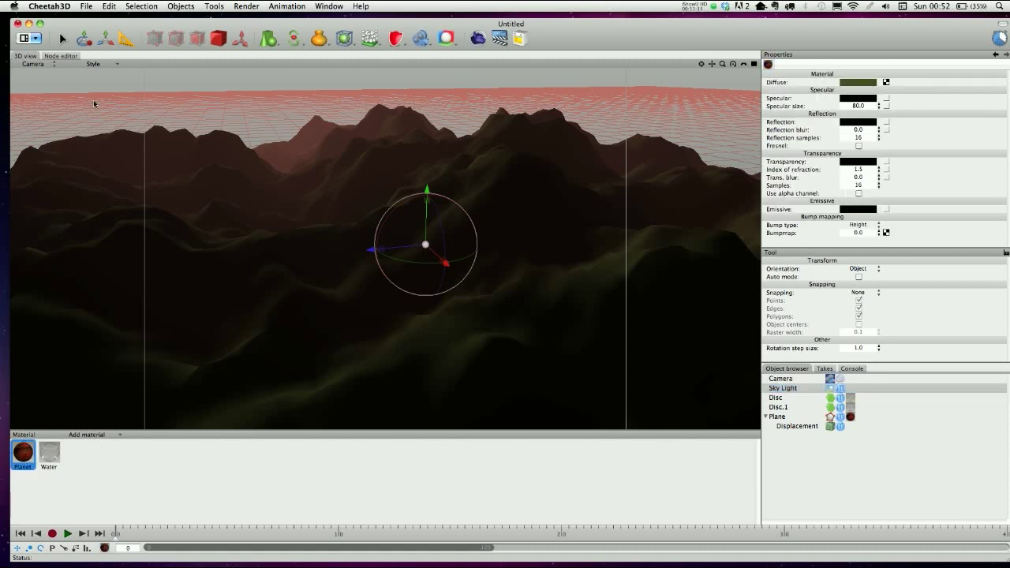
click(52, 57)
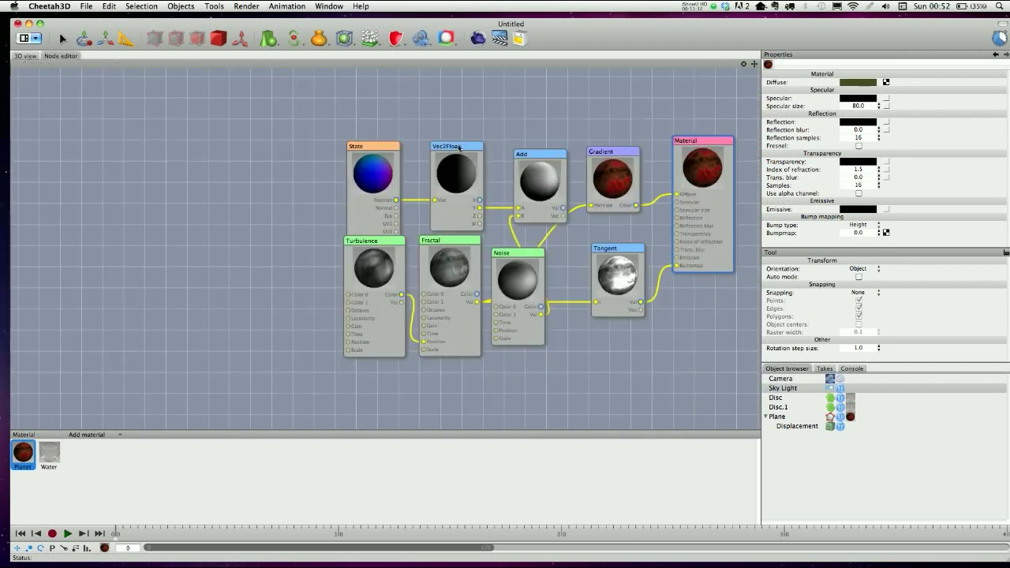
click(615, 152)
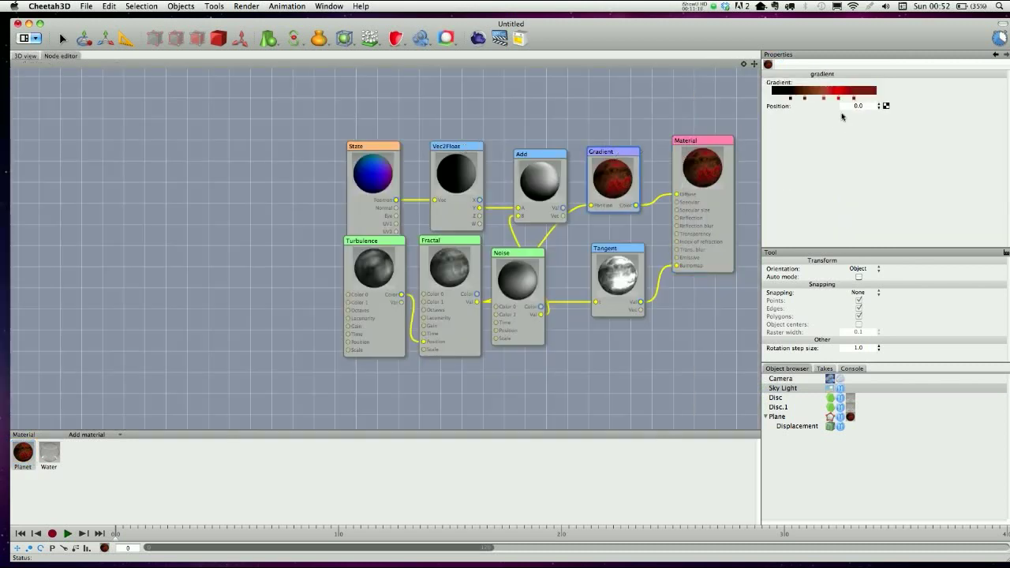
click(21, 57)
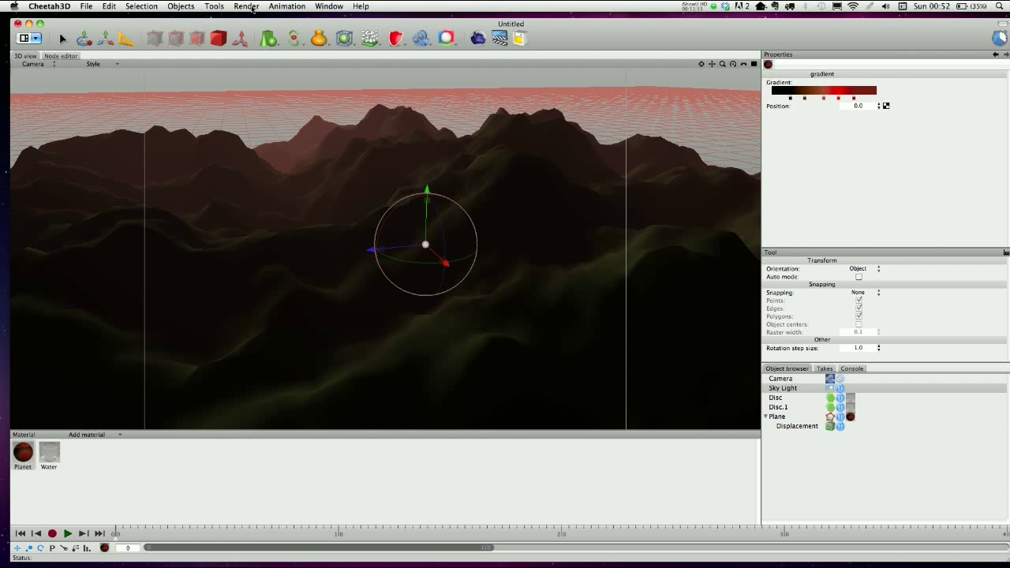
click(341, 5)
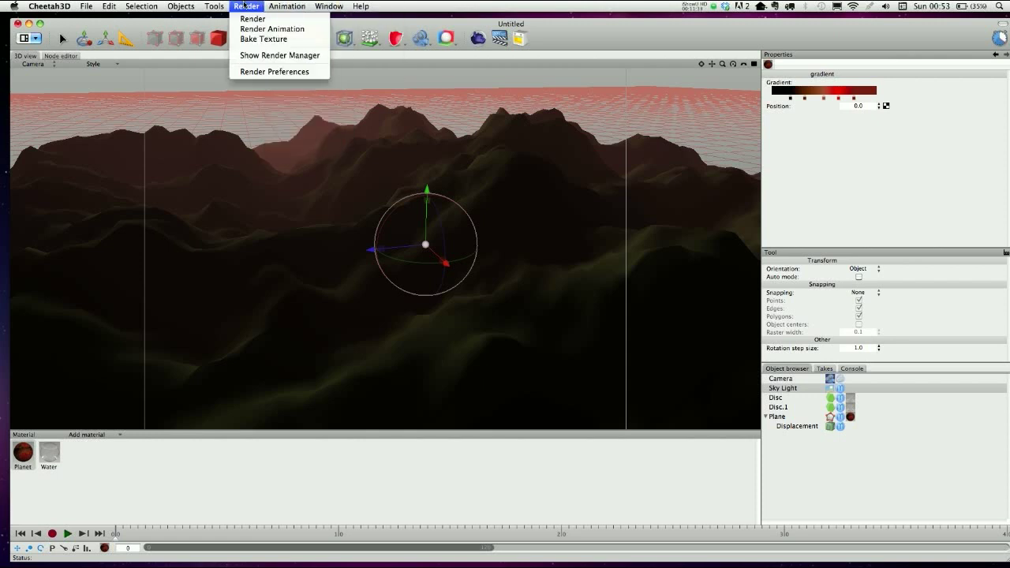
Choose Render > Show Render Manager to view the previous render jobs.
click(260, 56)
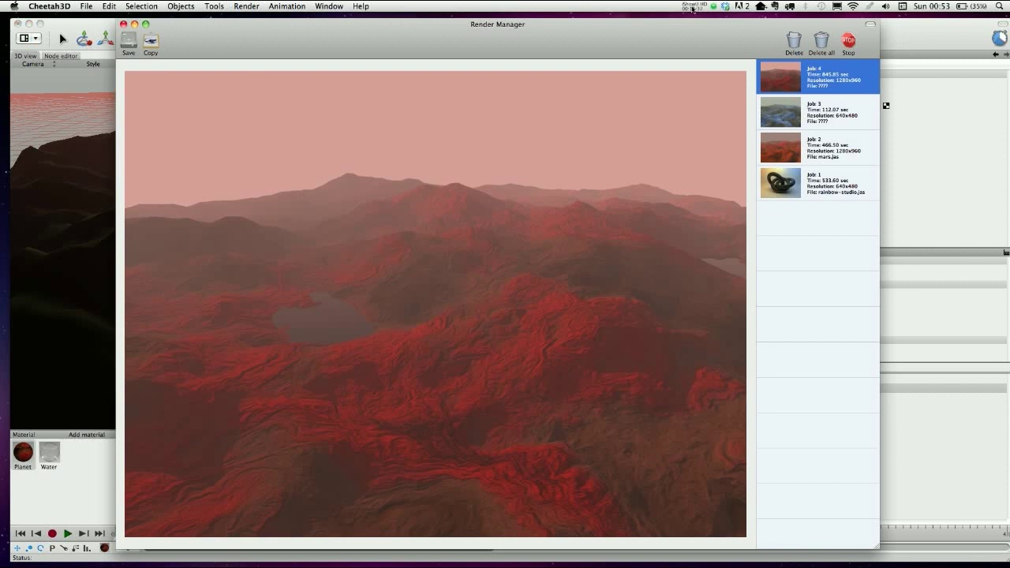